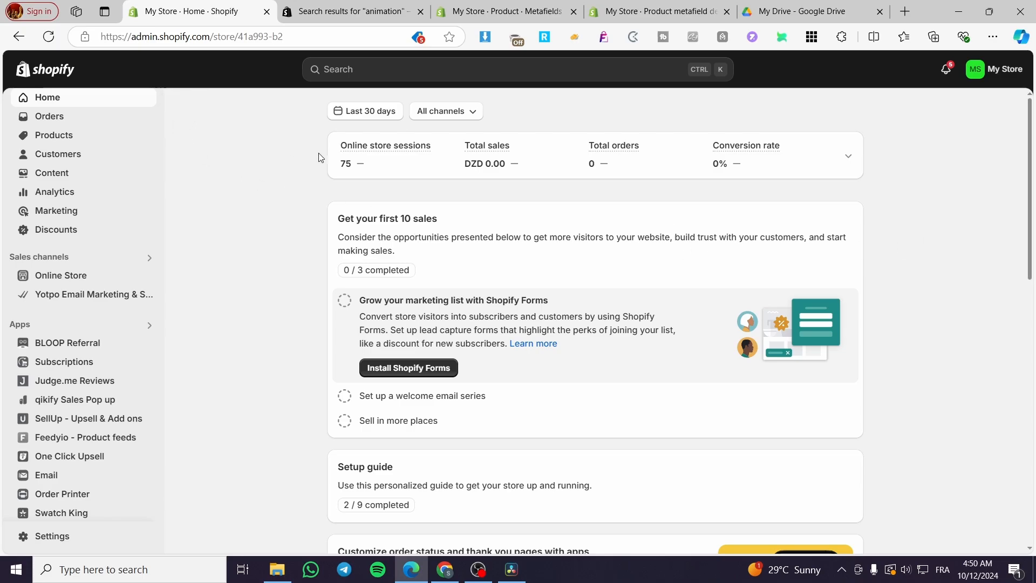
scroll(330, 286, "down", 5)
scroll(524, 332, "up", 5)
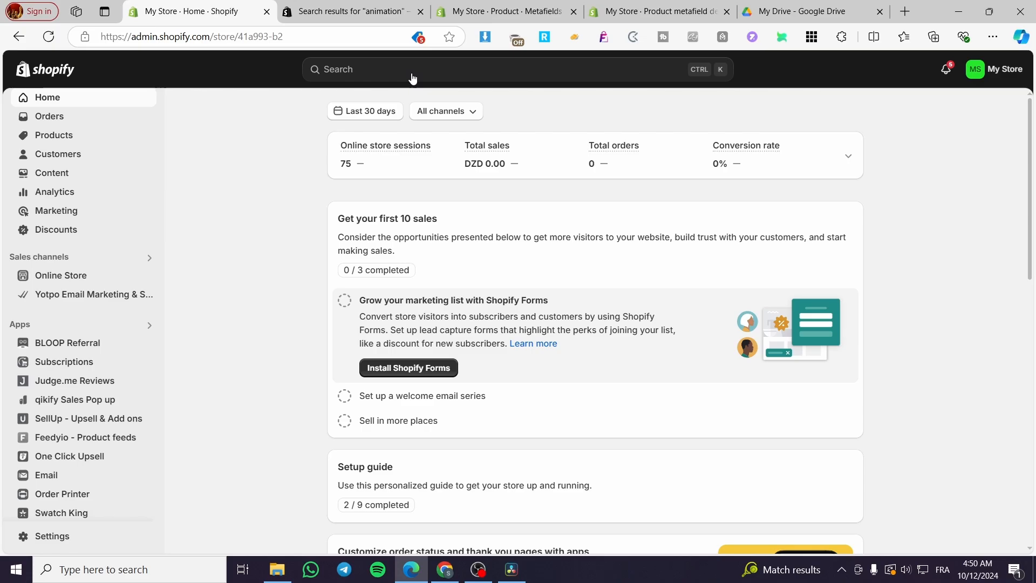
Search the Shopify App Store for "Animation" from the store admin and close the older search results page
left_click(324, 71)
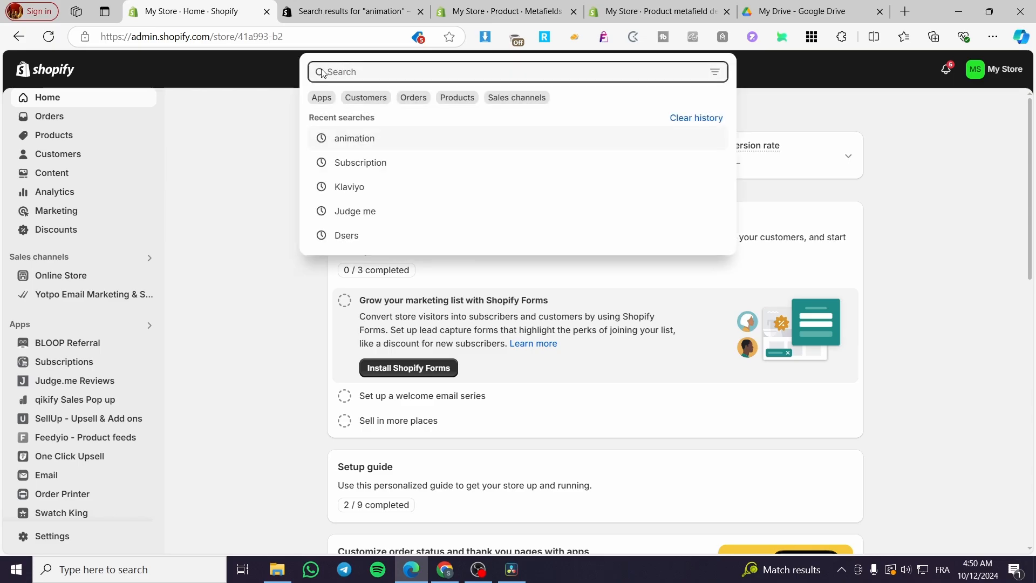
type("A")
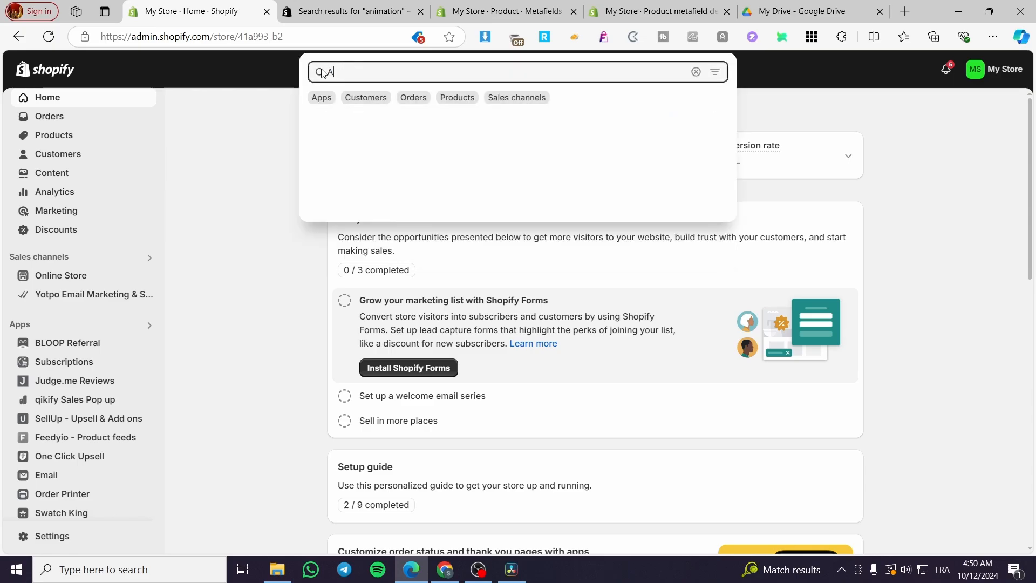
type("nimatioon")
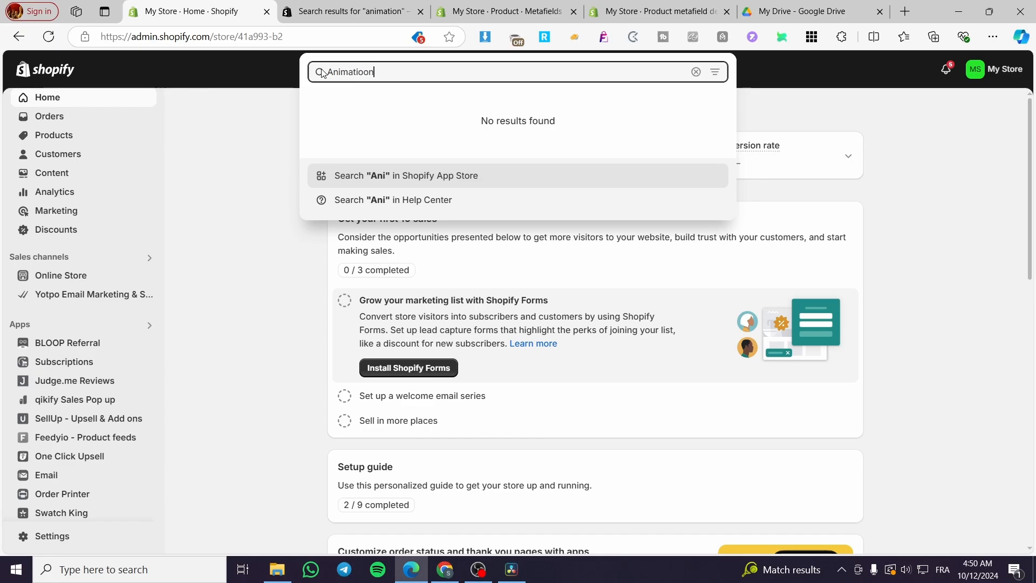
left_click(363, 72)
key("BackSpace")
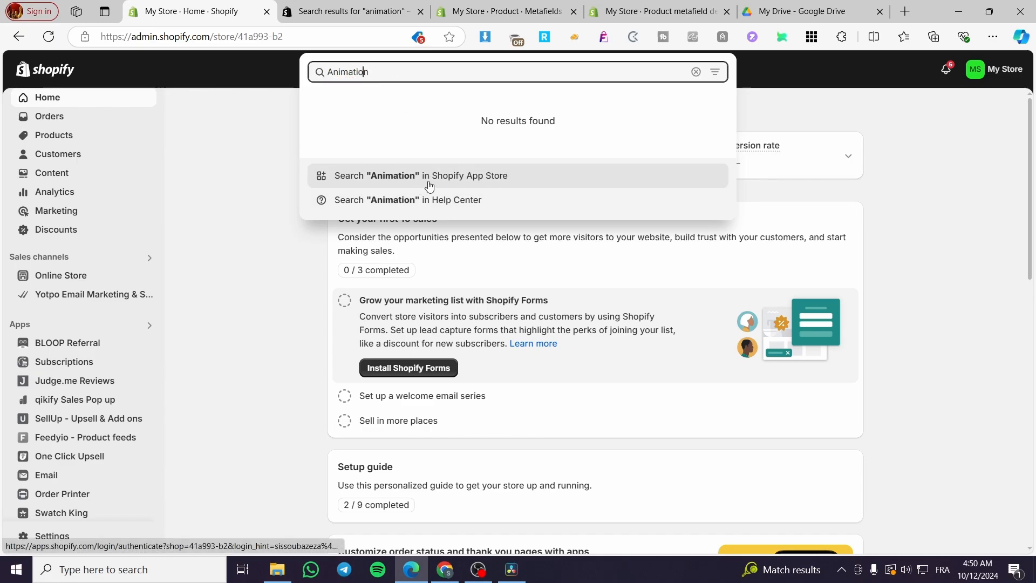
left_click(547, 184)
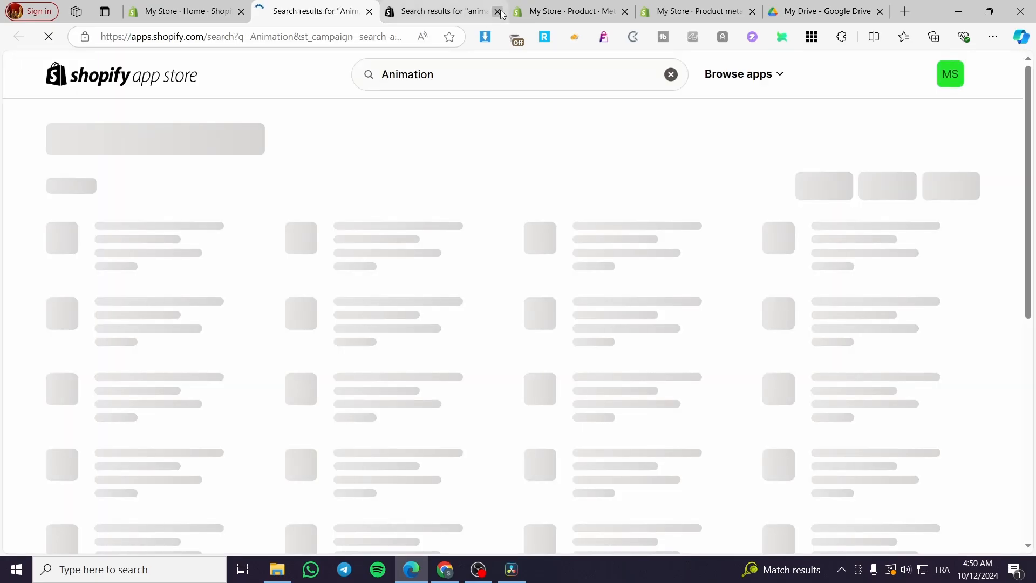
left_click(497, 11)
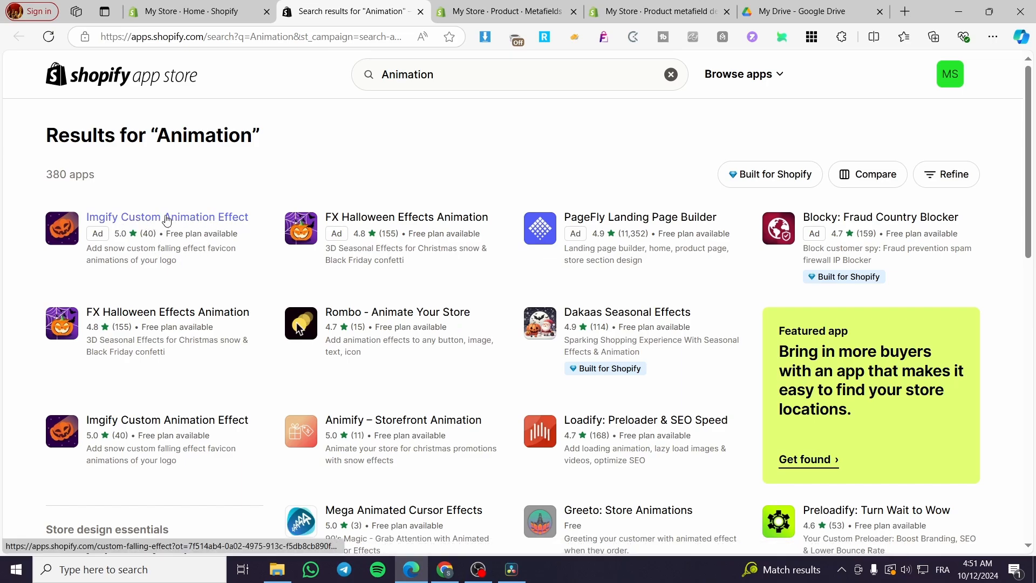
Open the Imgify Custom Animation Effect, Rombo - Animate Your Store and Animify – Storefront Animation listings in separate browser tabs
middle_click(204, 222)
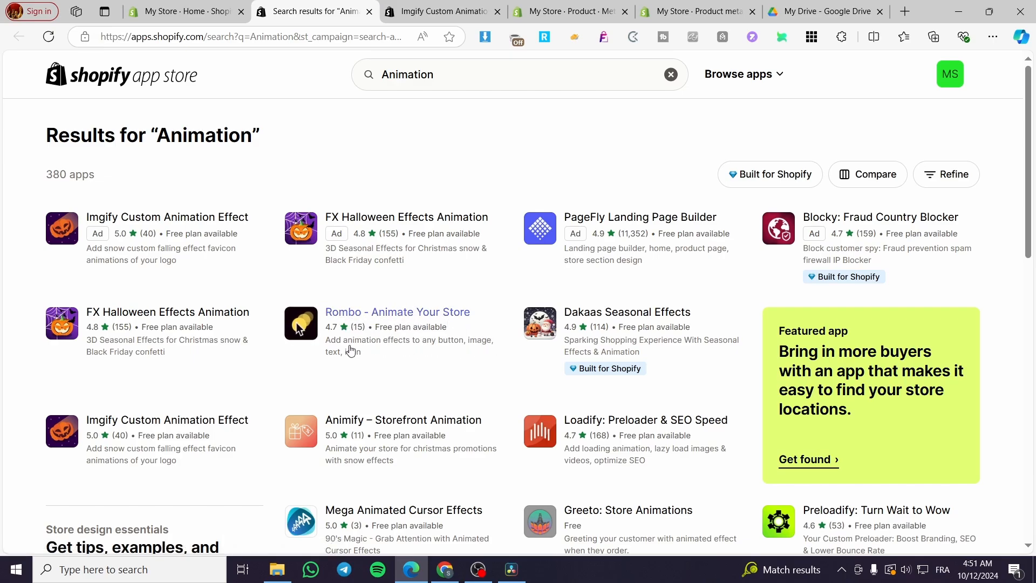
right_click(386, 311)
left_click(416, 320)
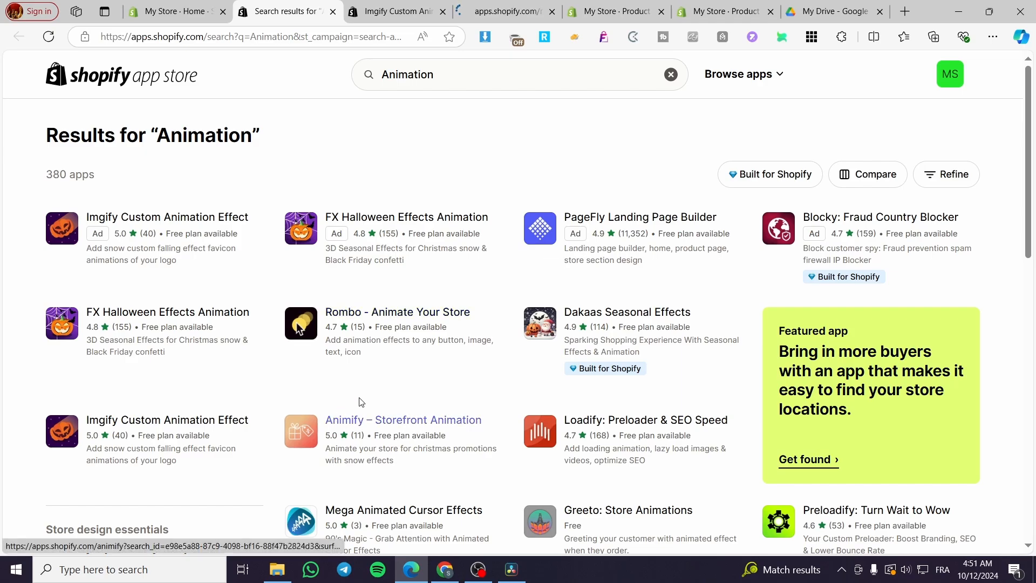
scroll(377, 378, "down", 2)
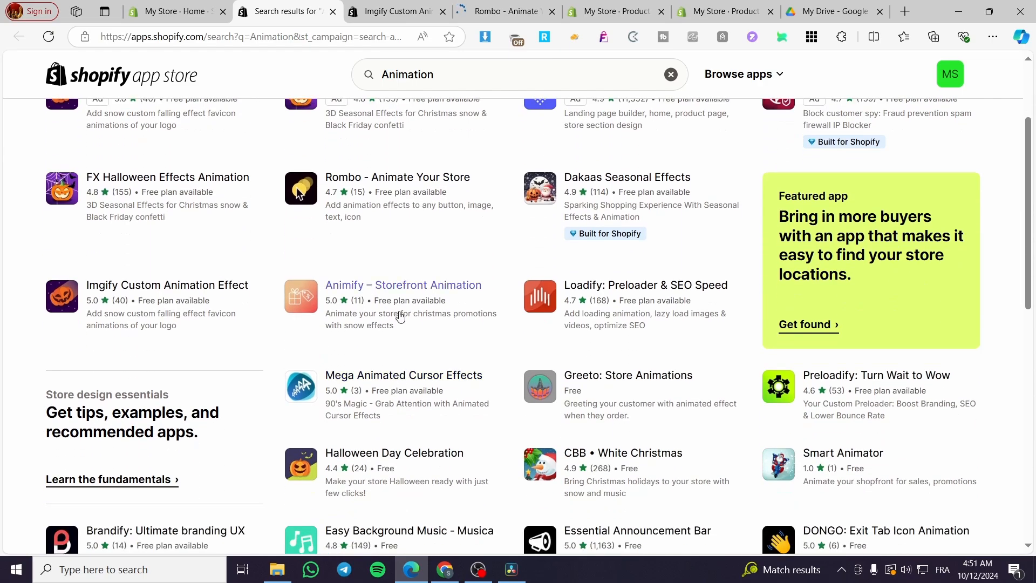
right_click(448, 288)
left_click(511, 296)
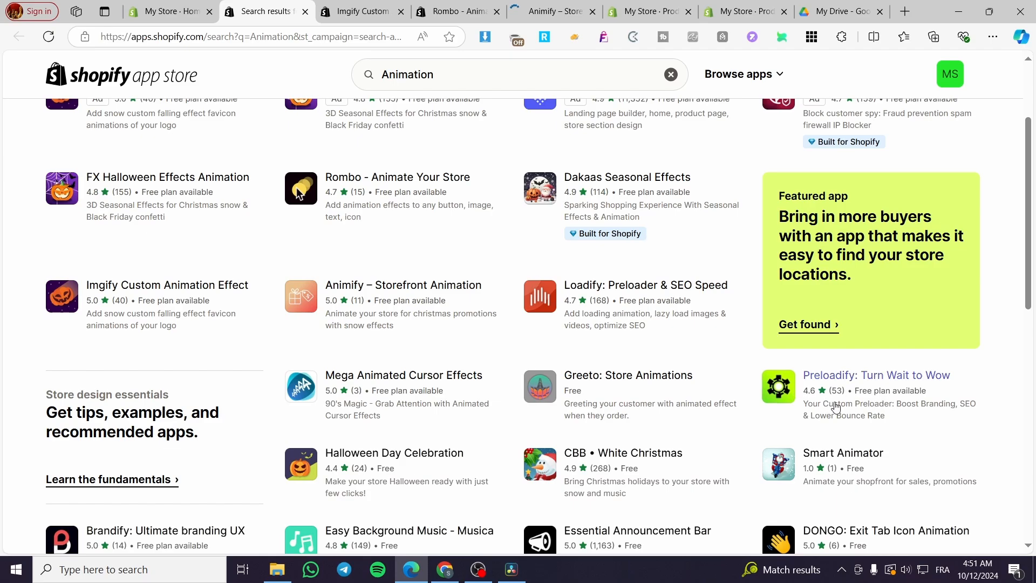
scroll(959, 389, "down", 2)
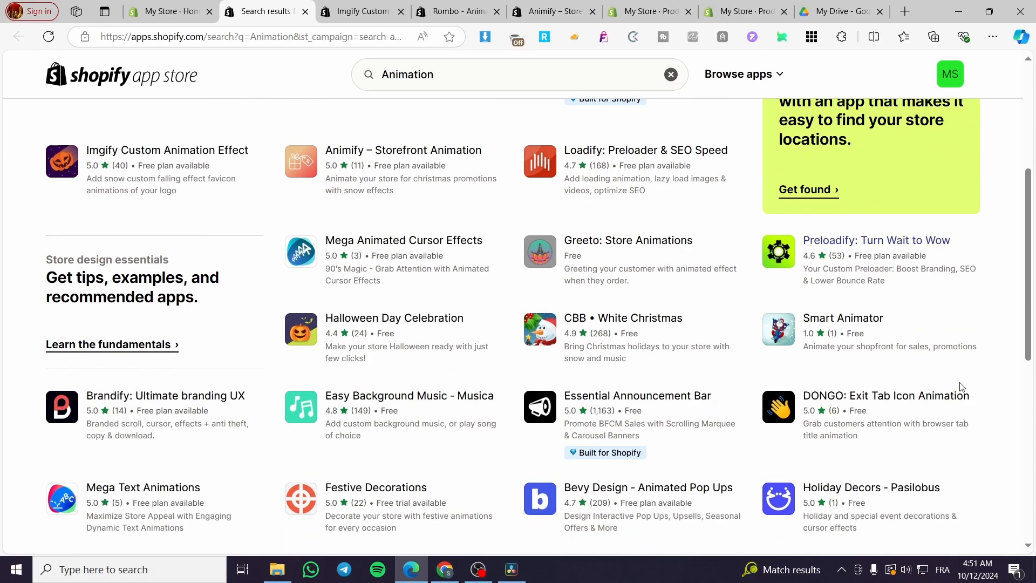
scroll(485, 345, "up", 4)
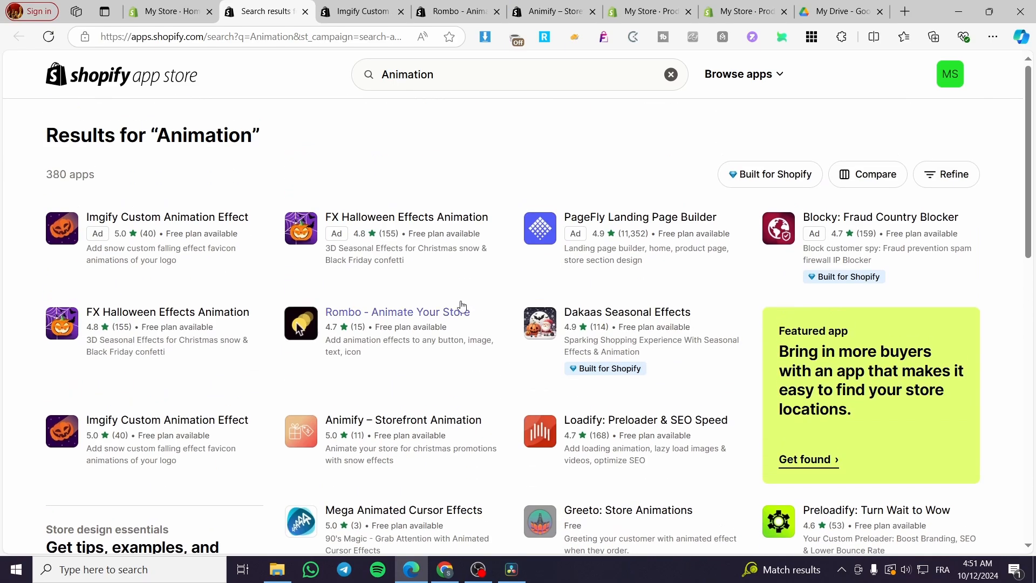
Examine the Imgify Custom Animation Effect listing and its home page effect and own-logo preview images, and close the listing
left_click(343, 10)
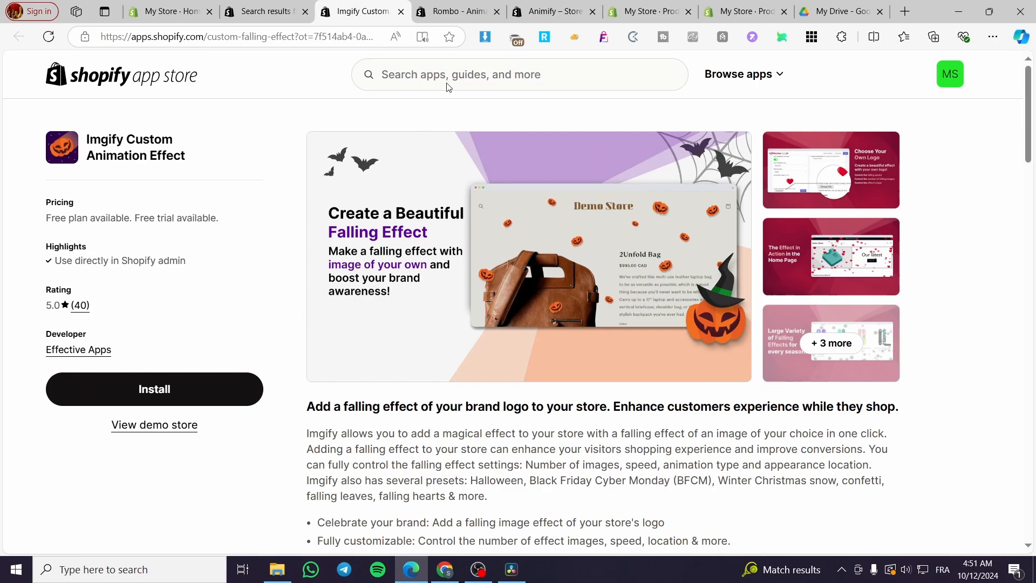
left_click(422, 6)
left_click(534, 5)
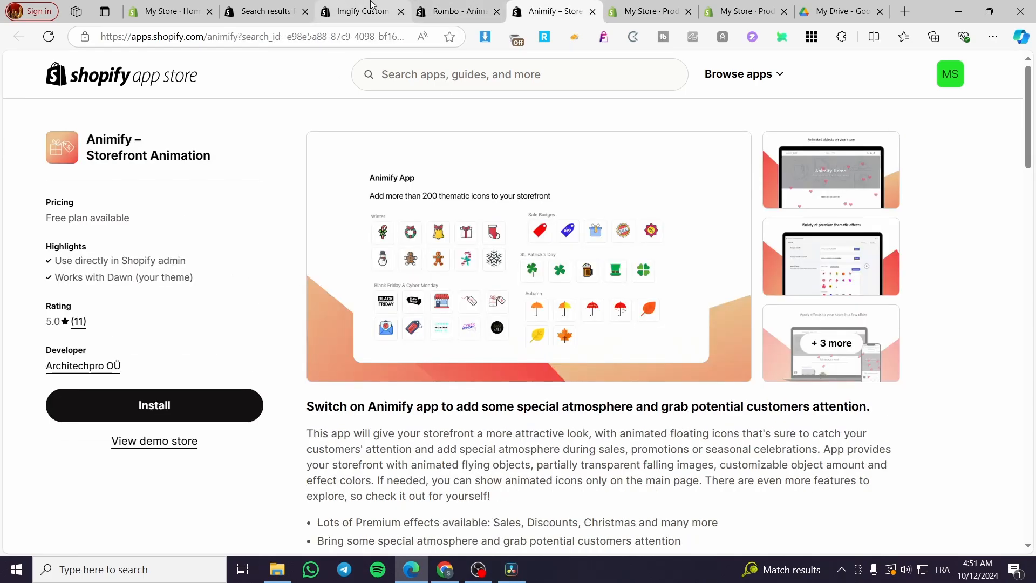
left_click(369, 7)
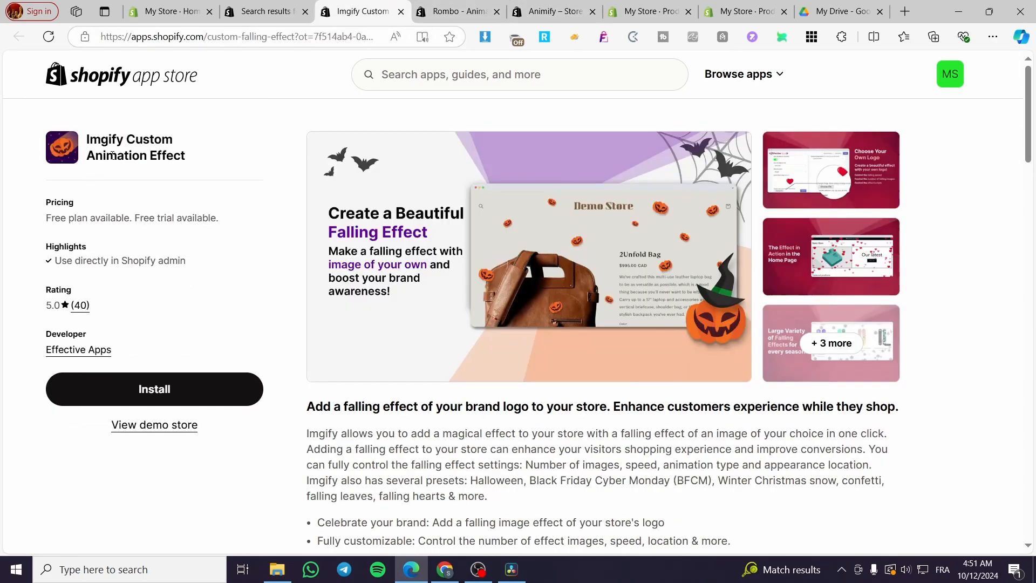
left_click(869, 269)
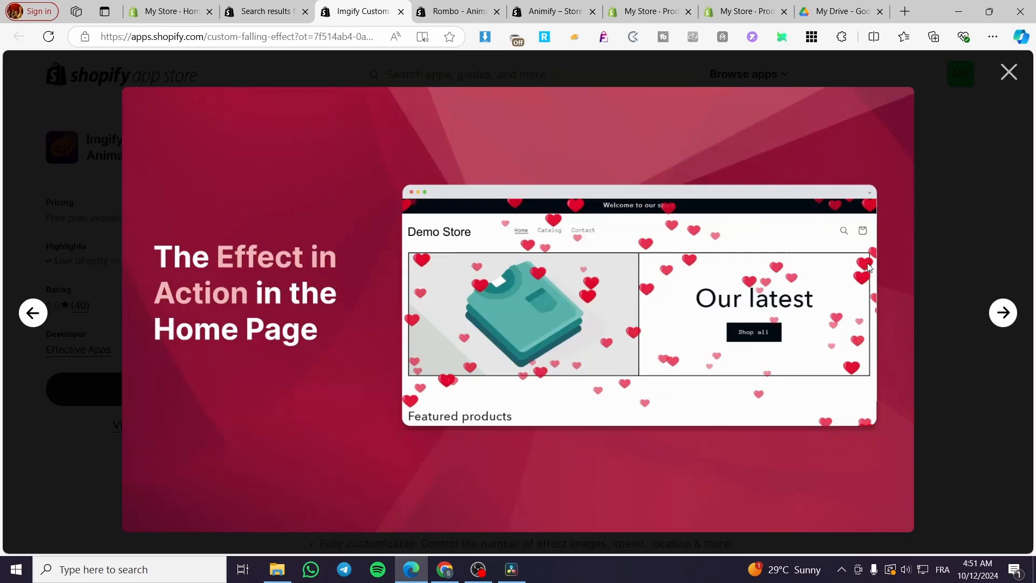
left_click(1004, 98)
left_click(791, 239)
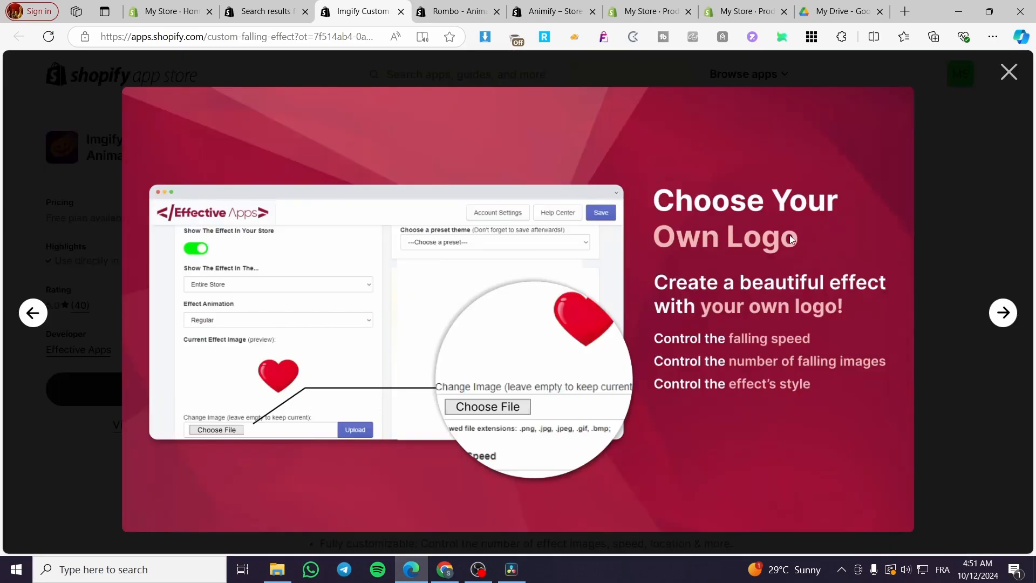
left_click(1017, 71)
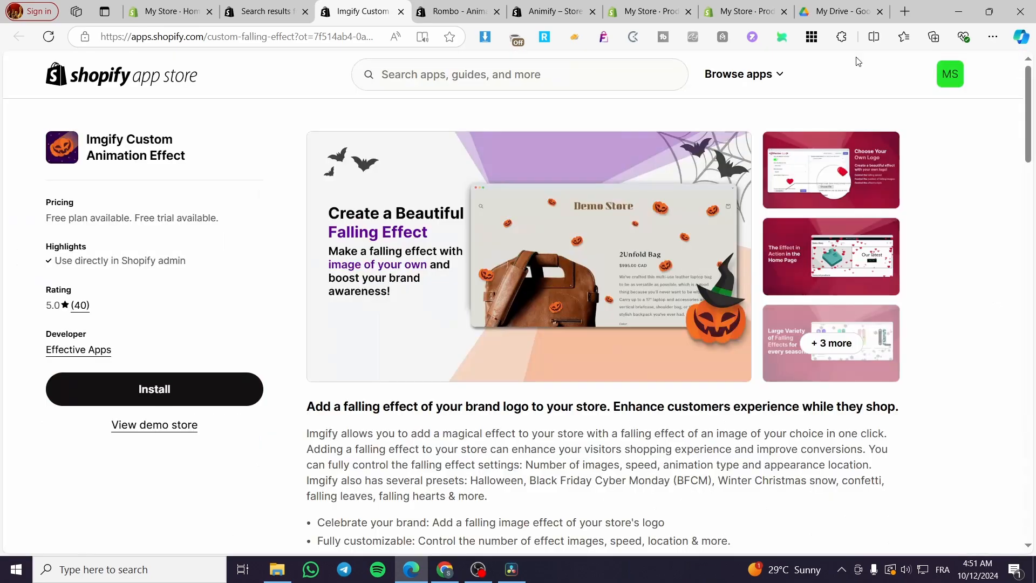
left_click(400, 12)
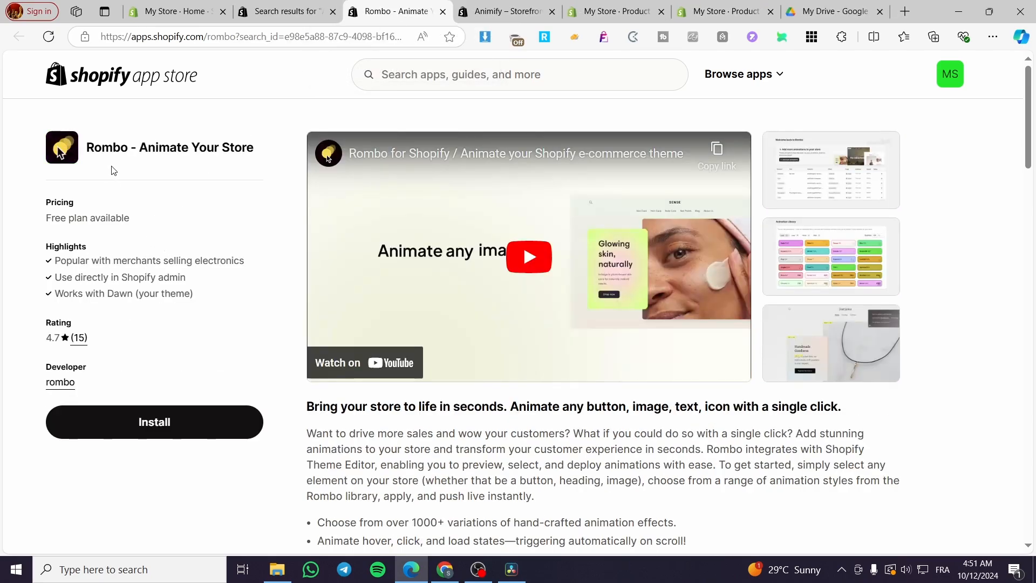
View the Rombo listing's three preview images, covering its dashboard, animation library and storefront example
left_click(863, 203)
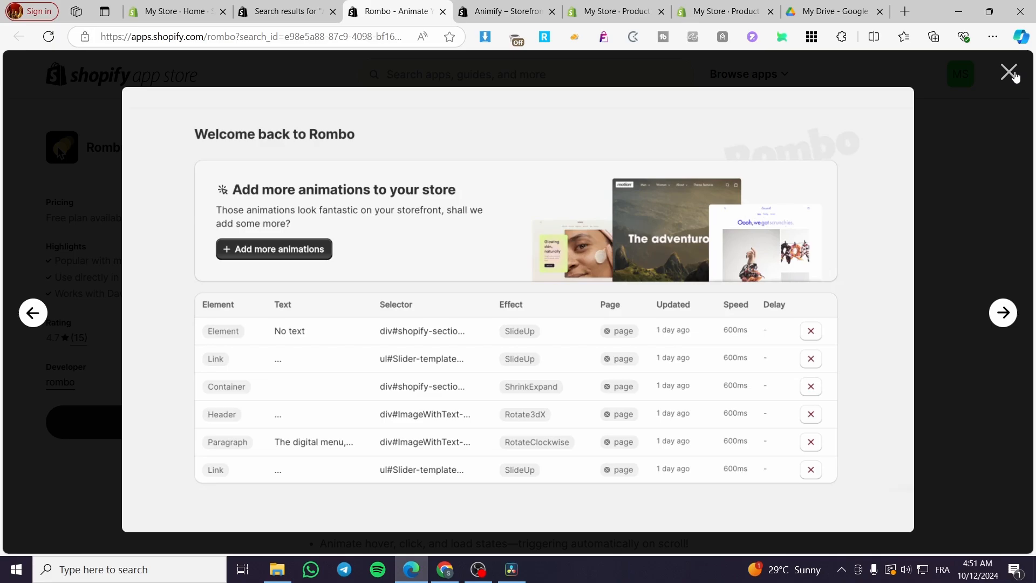
left_click(1015, 76)
left_click(824, 274)
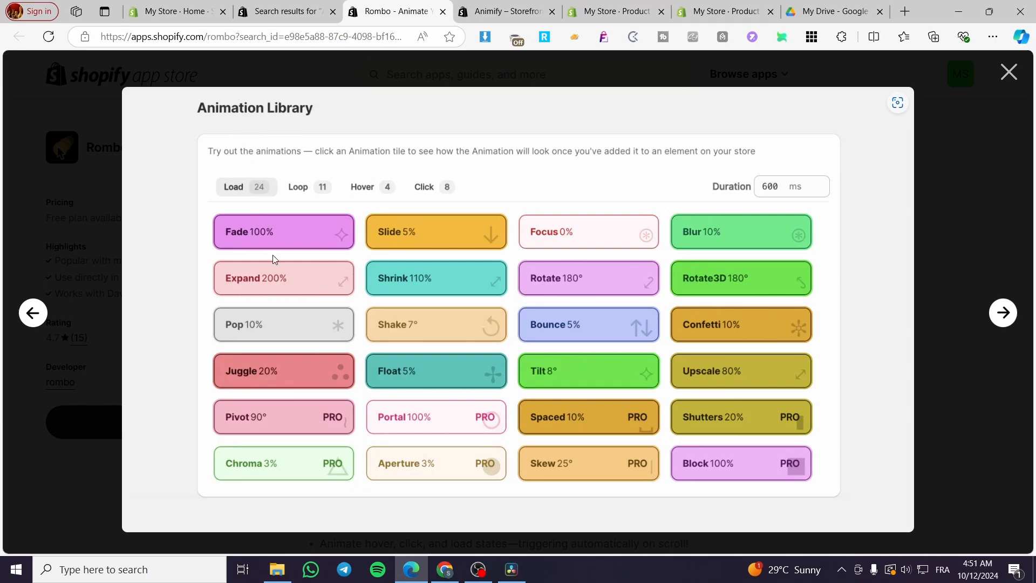
left_click(1009, 72)
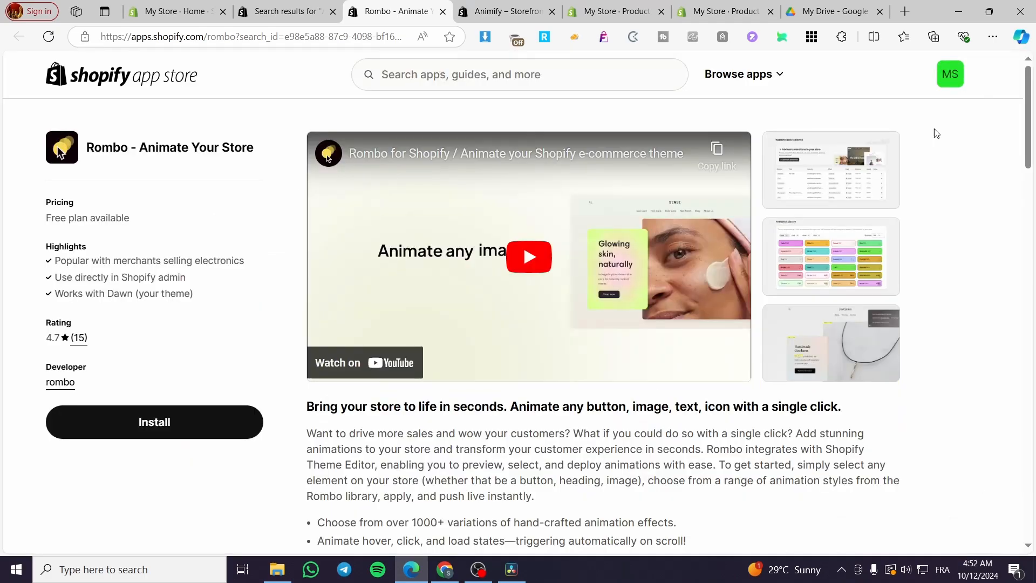
left_click(814, 305)
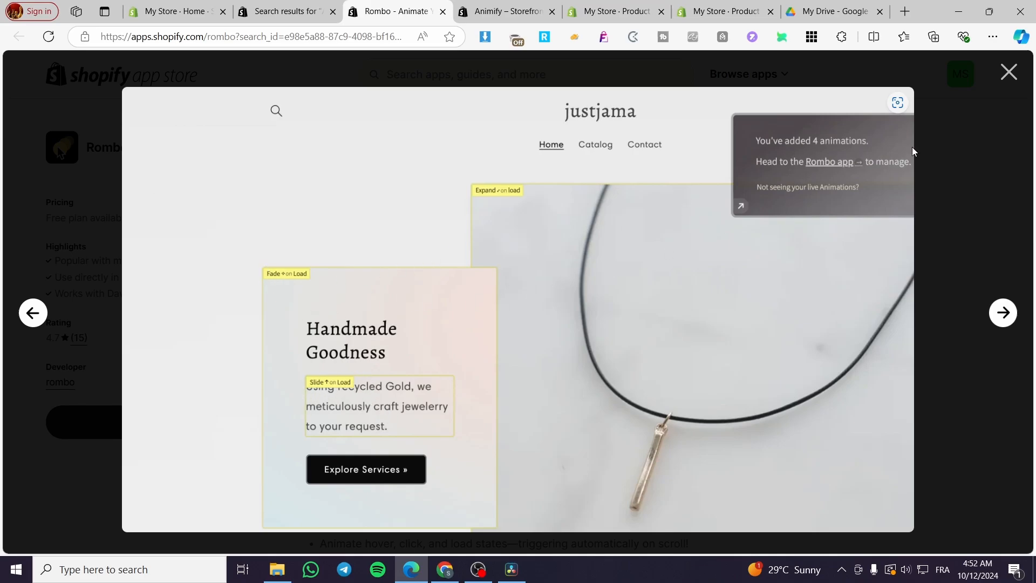
left_click(1008, 72)
View the thematic effects preview image in the Animify – Storefront Animation listing and close the listing
key("ctrl+Tab")
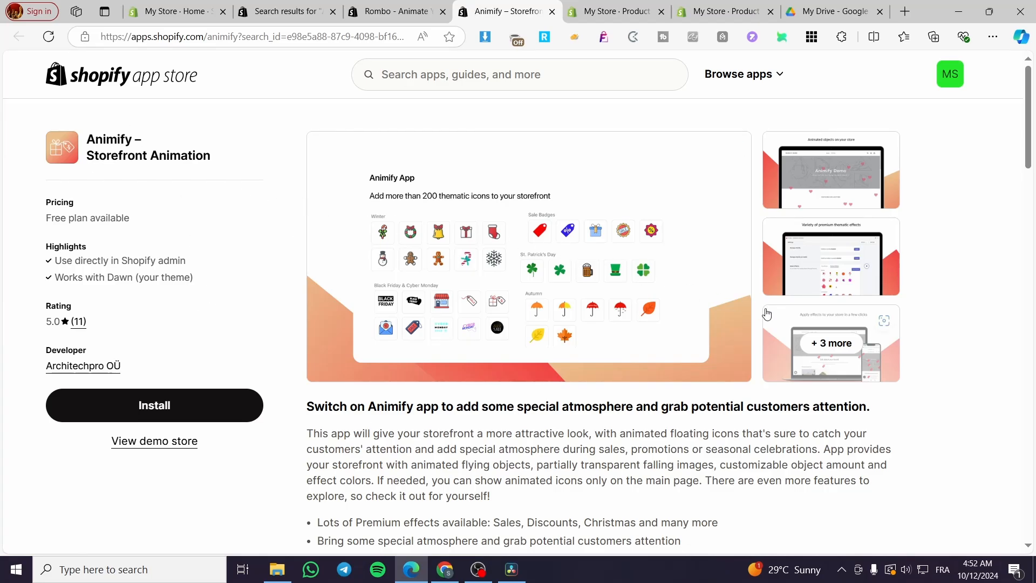
left_click(848, 268)
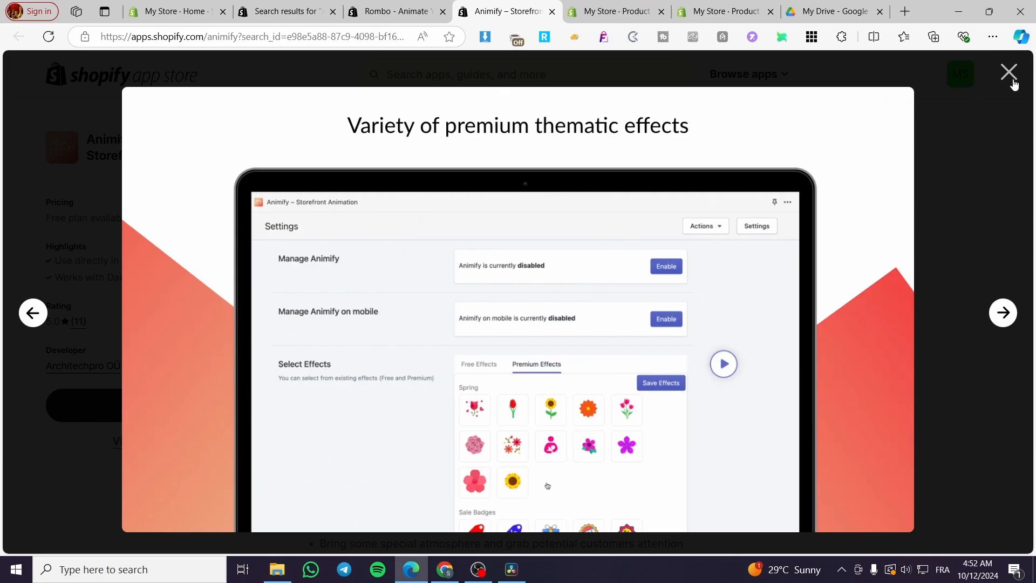
left_click(1010, 79)
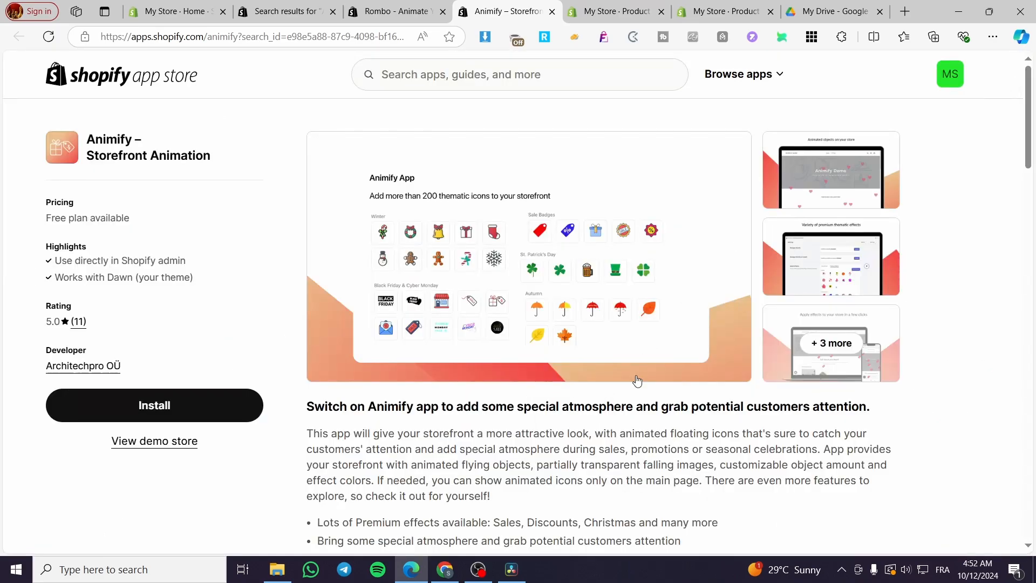
left_click(552, 11)
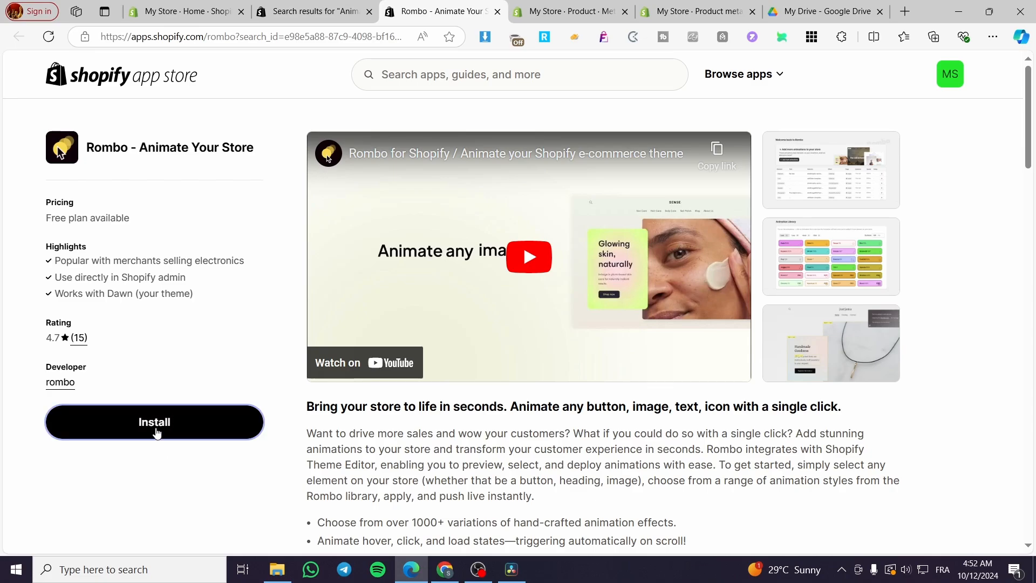
Install the Rombo app on the store, approving its data access, and close the leftover search results and Rombo listing pages
left_click(204, 429)
left_click(407, 5)
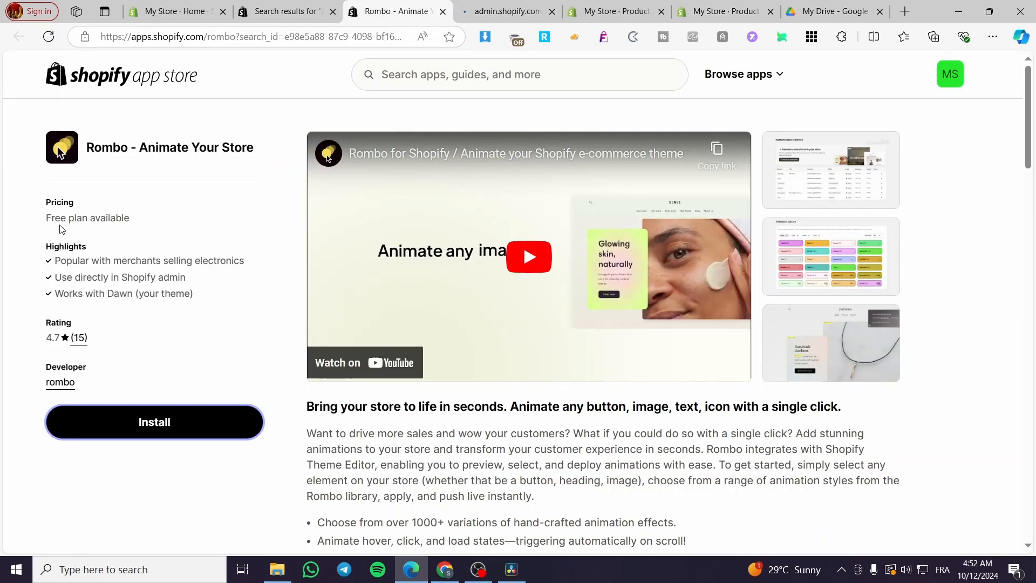
left_click_drag(47, 217, 113, 215)
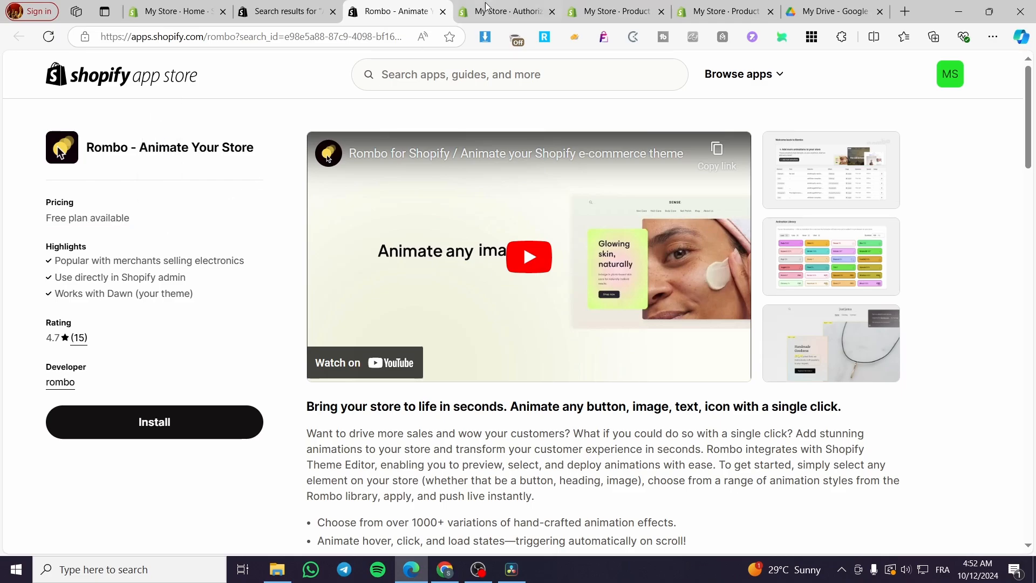
left_click(504, 10)
left_click(771, 366)
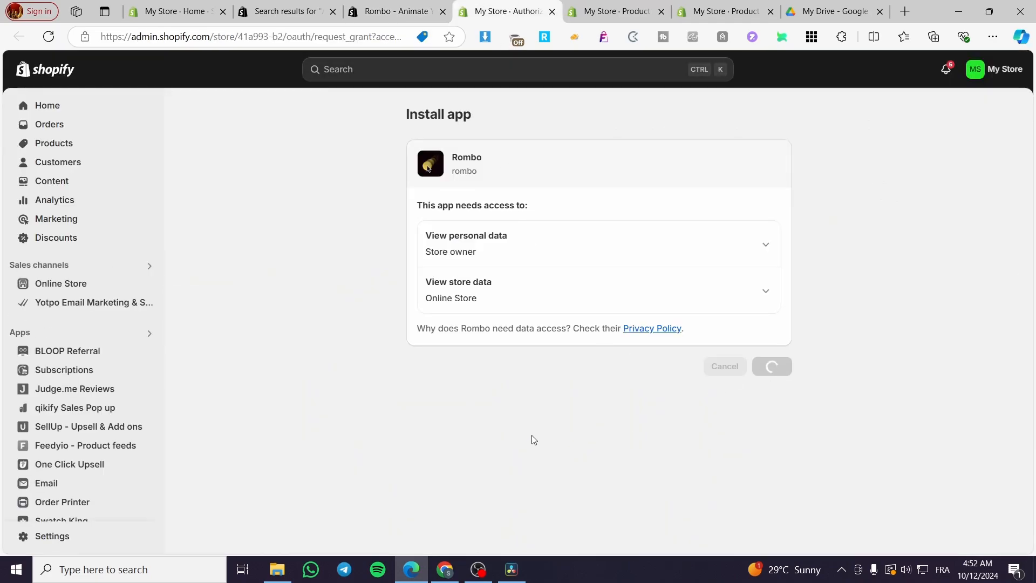
left_click(333, 11)
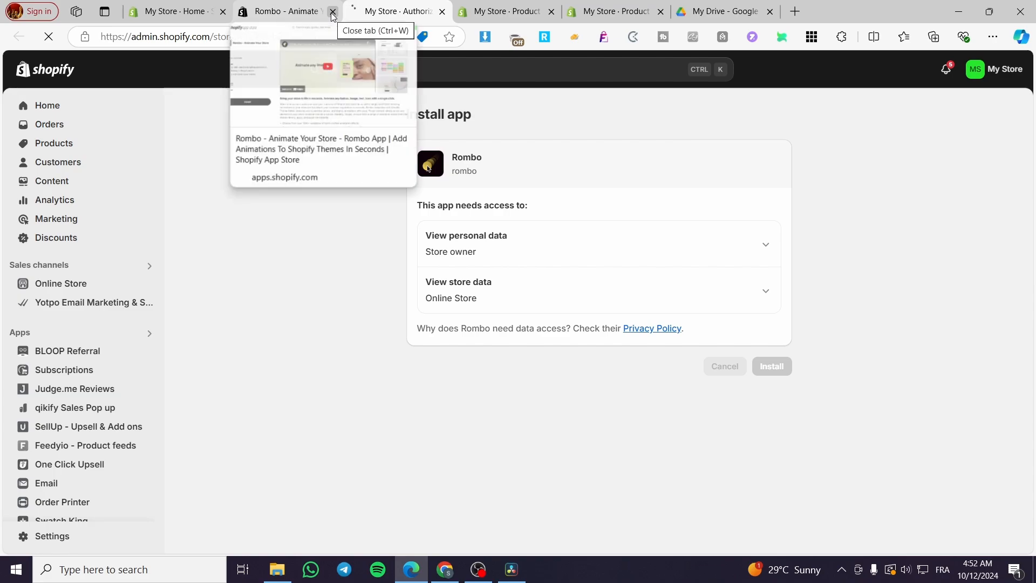
left_click(332, 12)
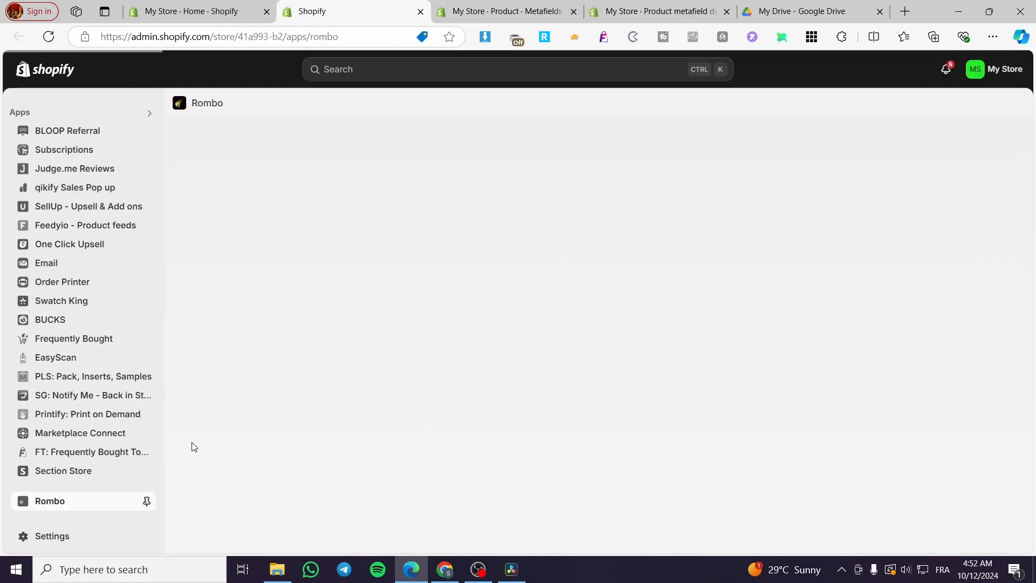
Pin Rombo to the store's app list and move it above BLOOP Referral
left_click(147, 502)
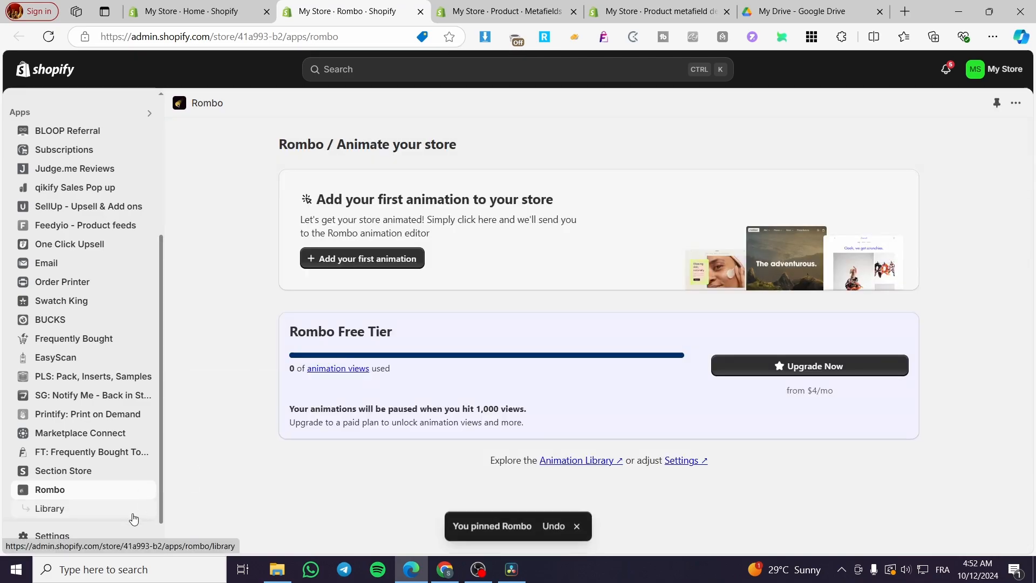
left_click_drag(34, 497, 83, 239)
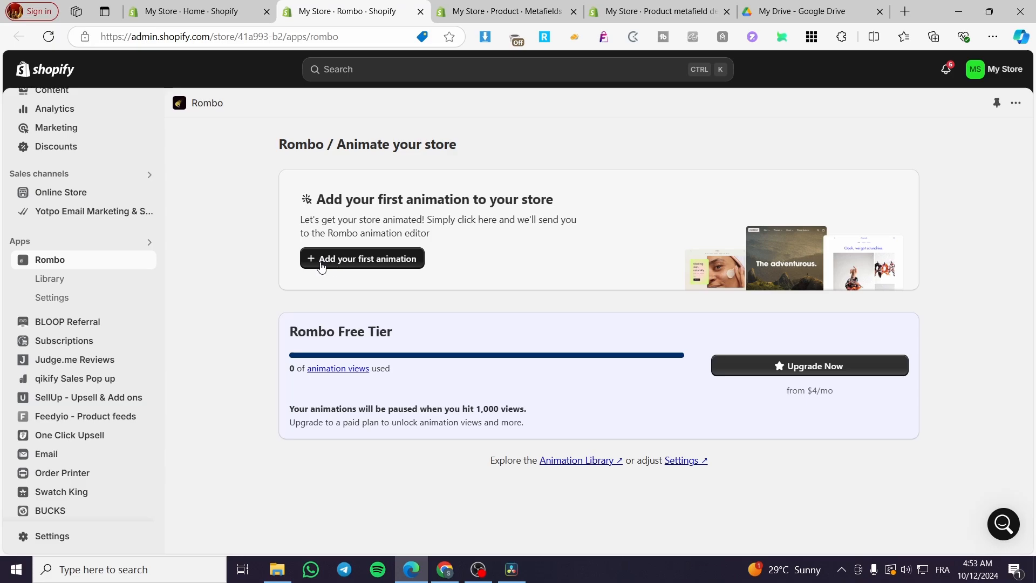
Open Rombo's animation editor in the Dawn theme customizer and save the theme with the Rombo app embed enabled
left_click(352, 261)
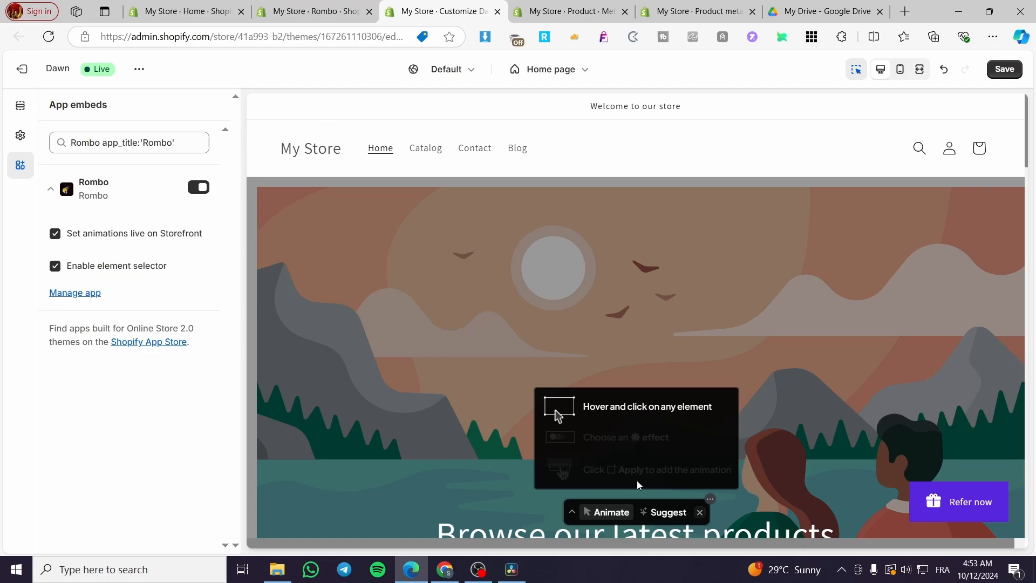
left_click(1005, 70)
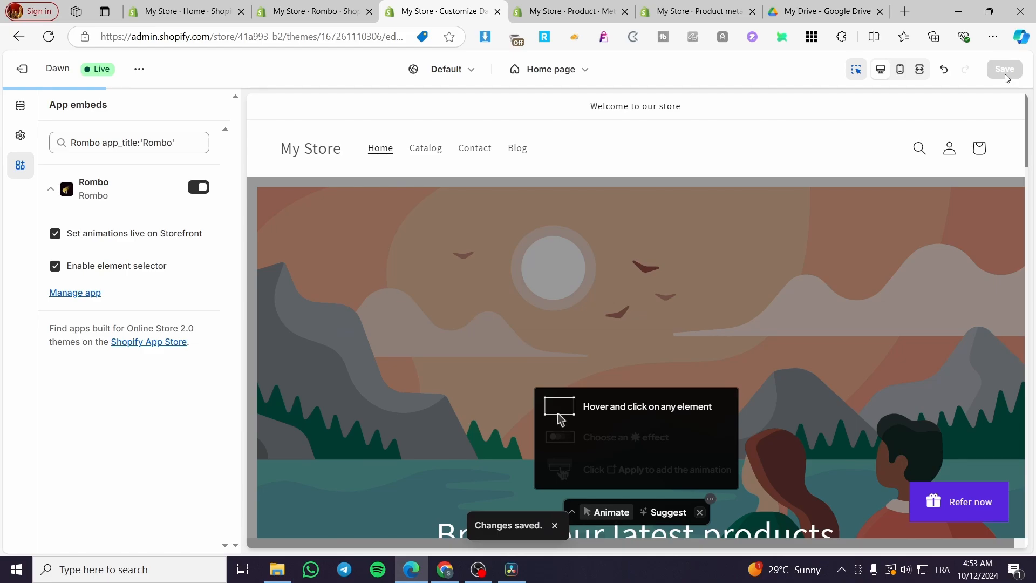
left_click(555, 526)
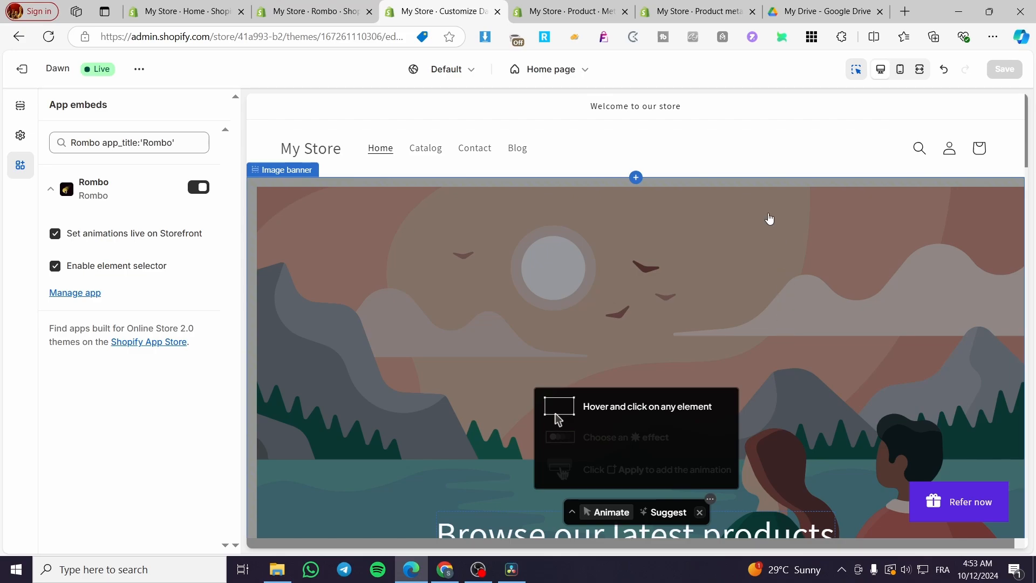
Deactivate the theme editor's preview inspector and confirm in the Rombo notice that it is disabled
left_click(736, 161)
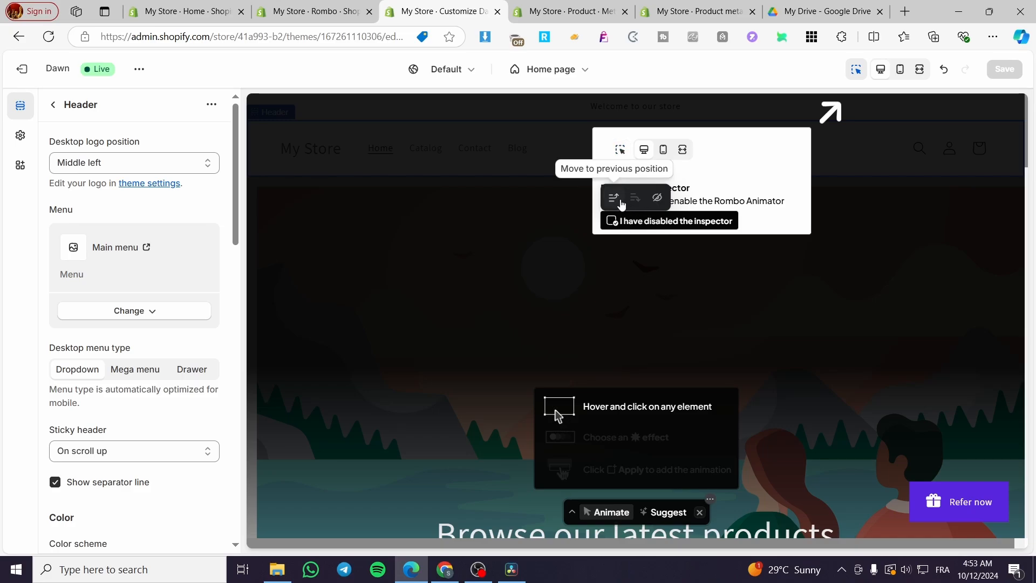
left_click(856, 69)
left_click(855, 70)
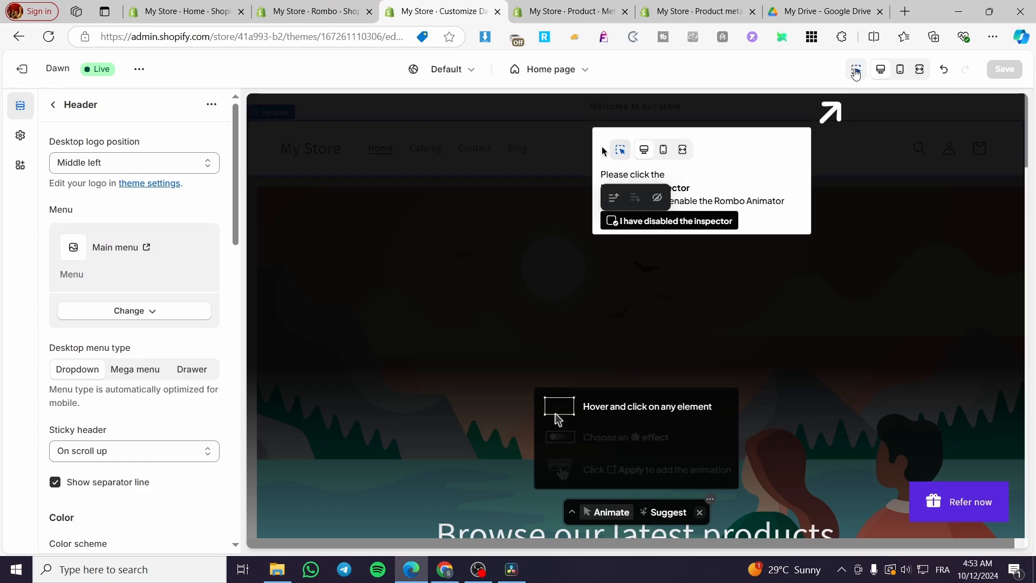
left_click(856, 76)
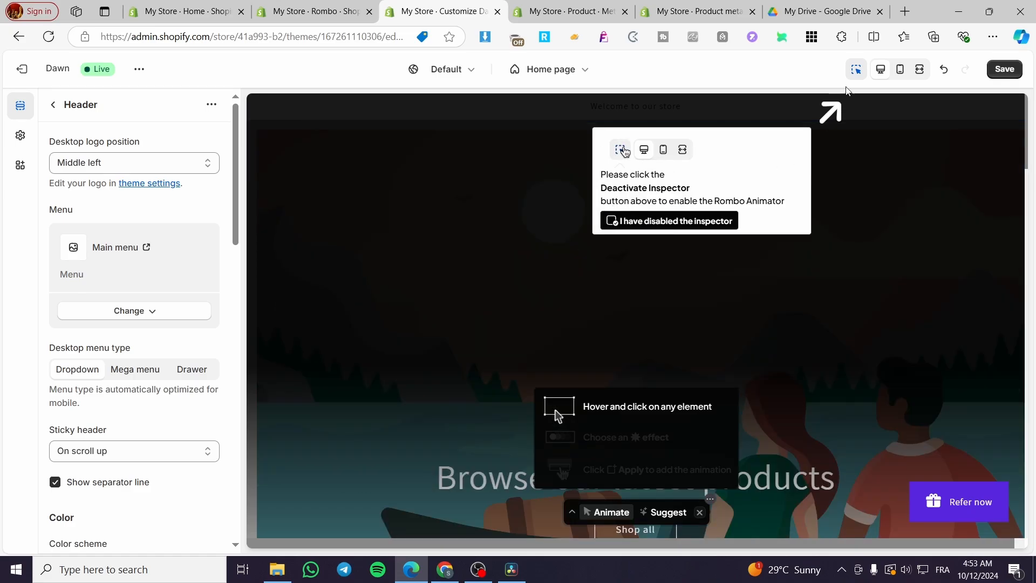
left_click(857, 71)
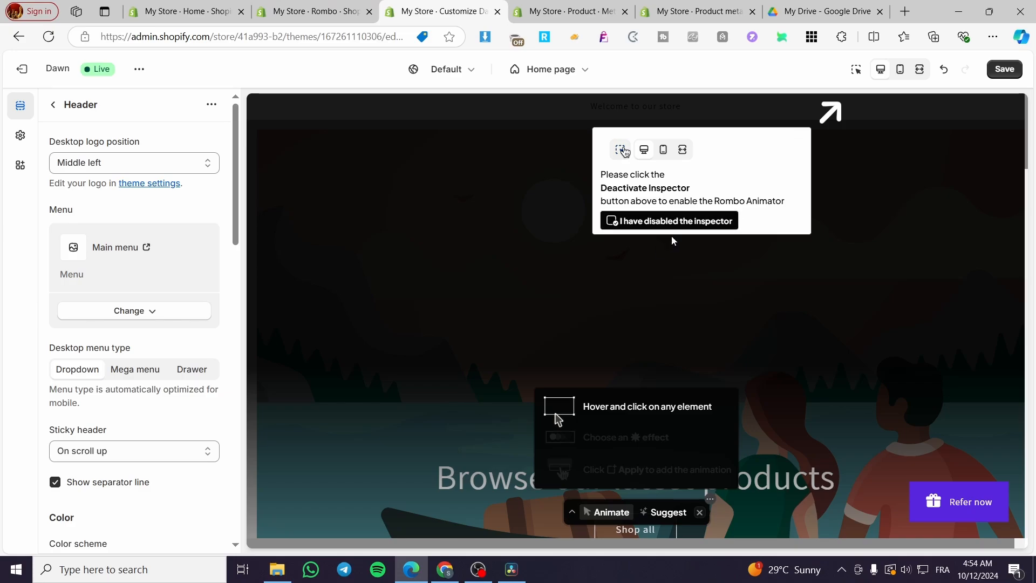
left_click(671, 221)
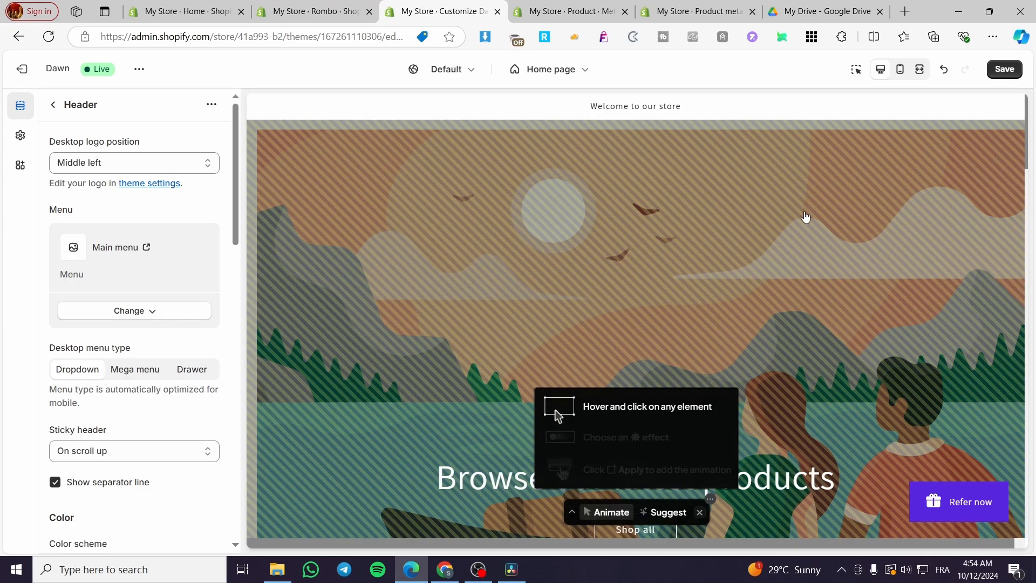
Preview the Fade, Slide and suggested load effects on the announcement bar container and look at its Loop effects
left_click(865, 105)
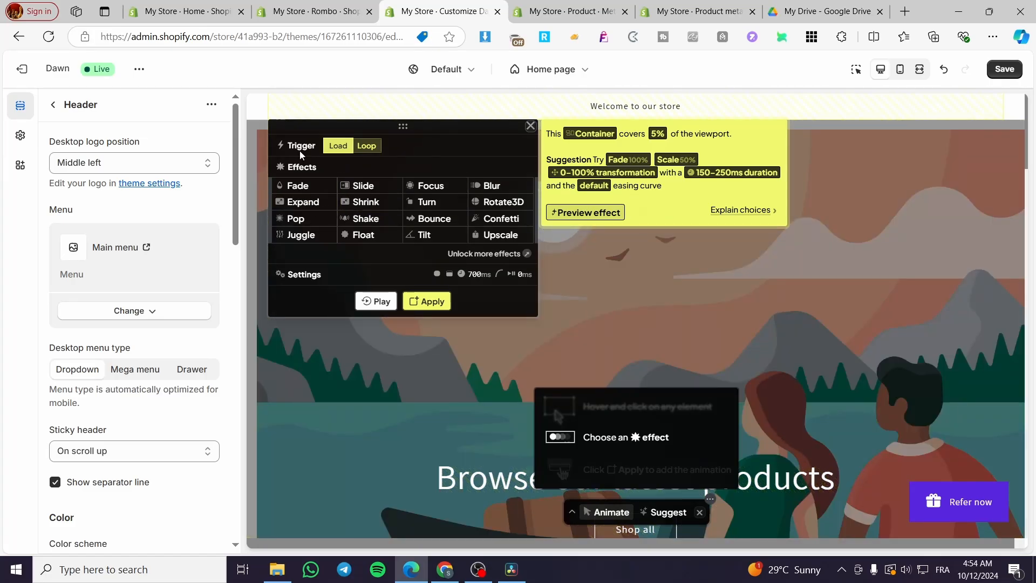
left_click(365, 147)
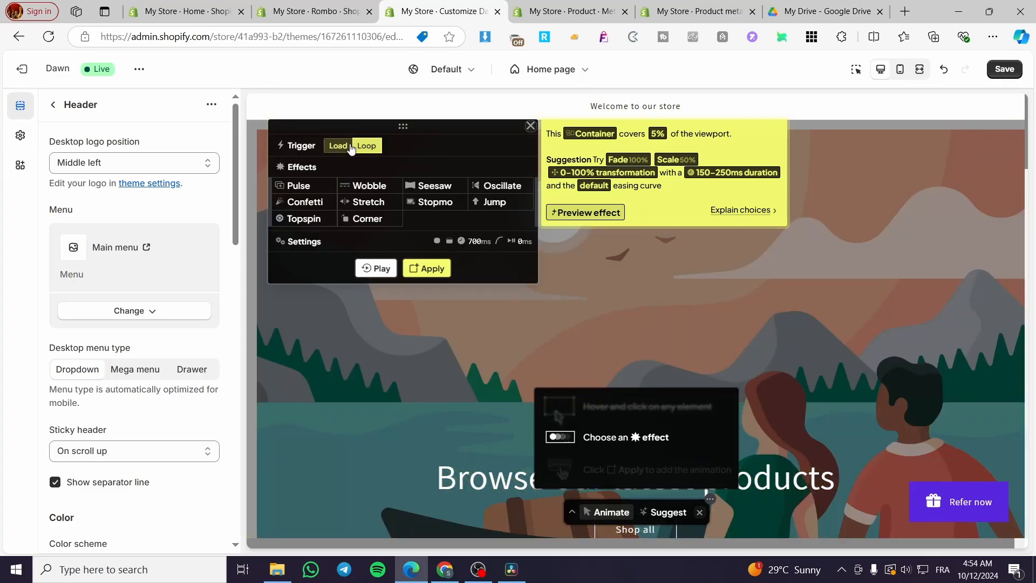
left_click(349, 147)
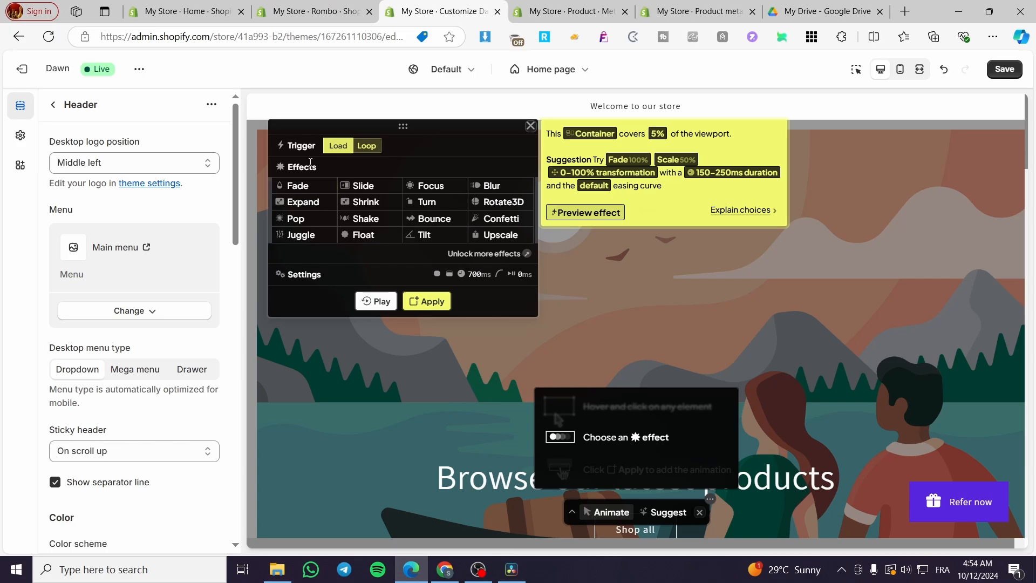
left_click(303, 188)
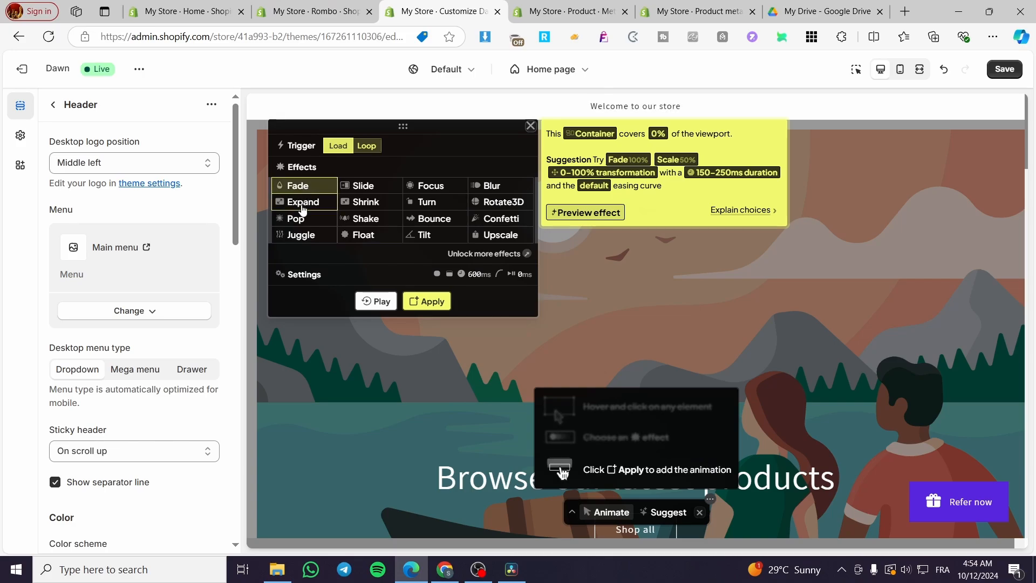
left_click(365, 190)
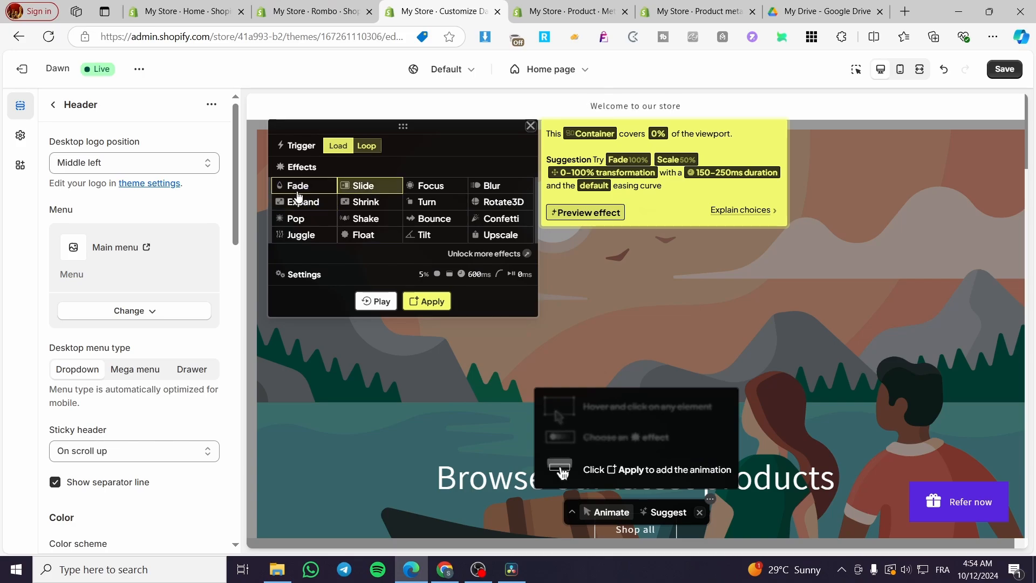
left_click(613, 217)
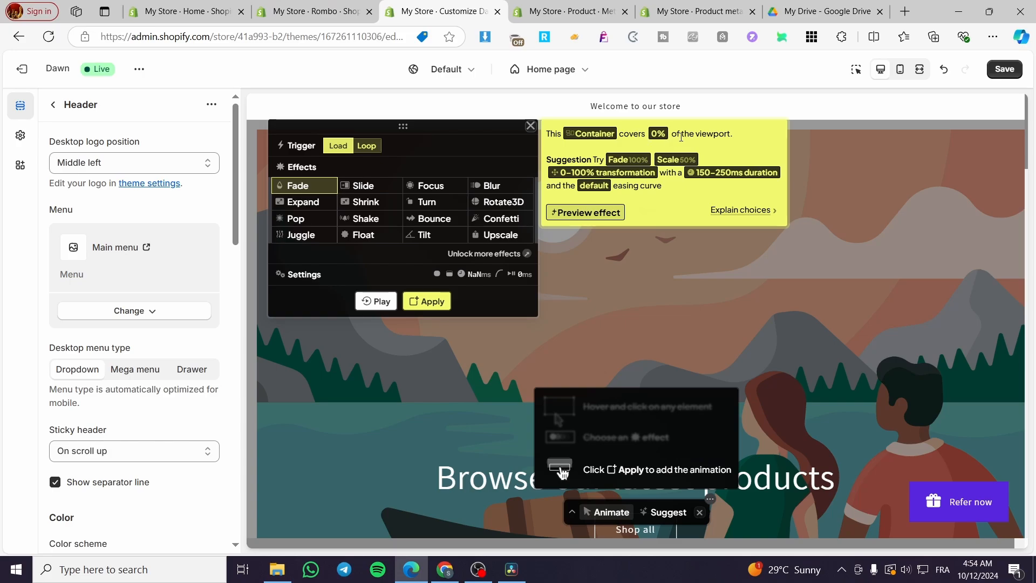
Preview the Fade, Slide and suggested load effects on the home page image banner
left_click(875, 163)
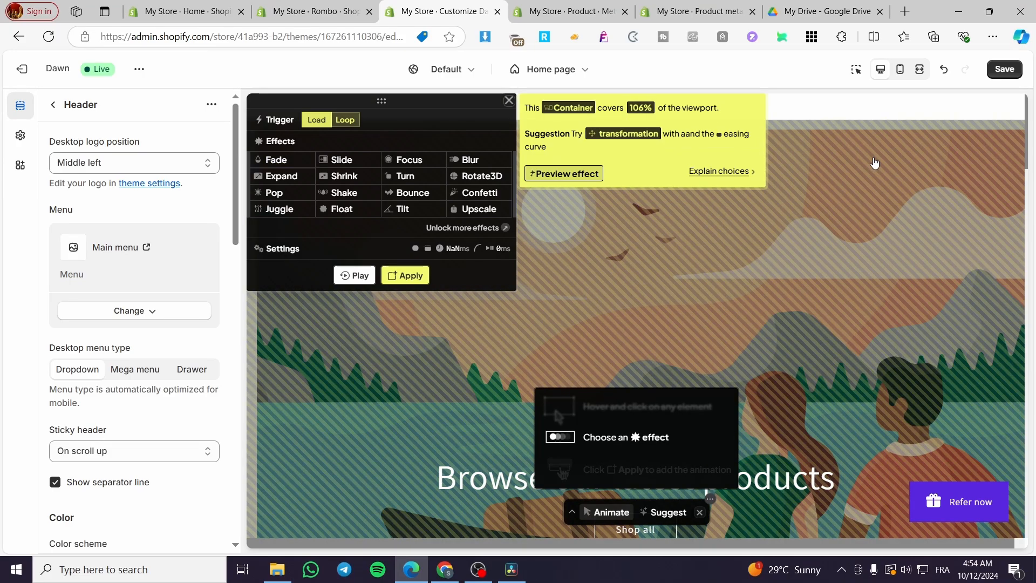
left_click(291, 163)
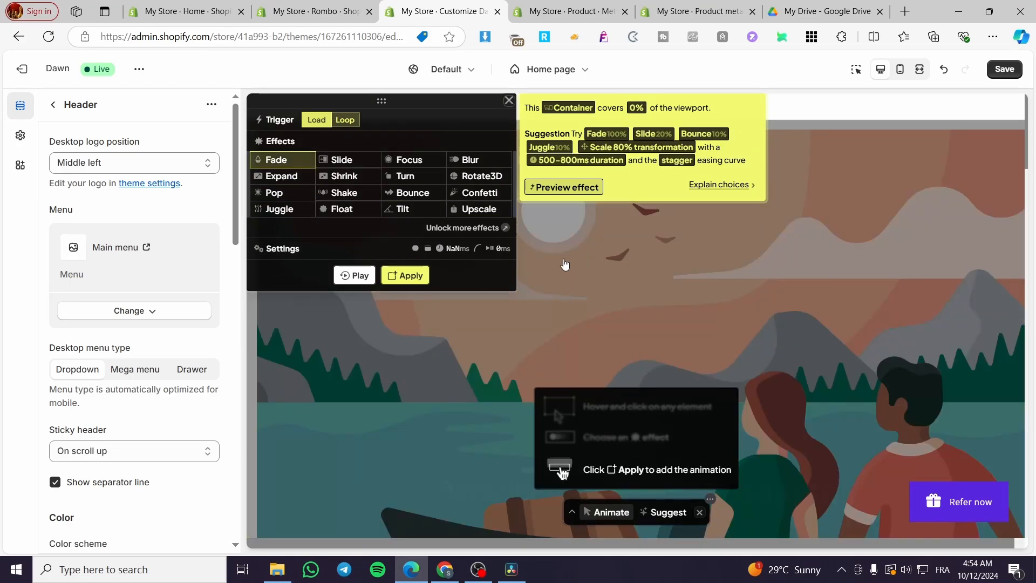
left_click(348, 161)
left_click(590, 189)
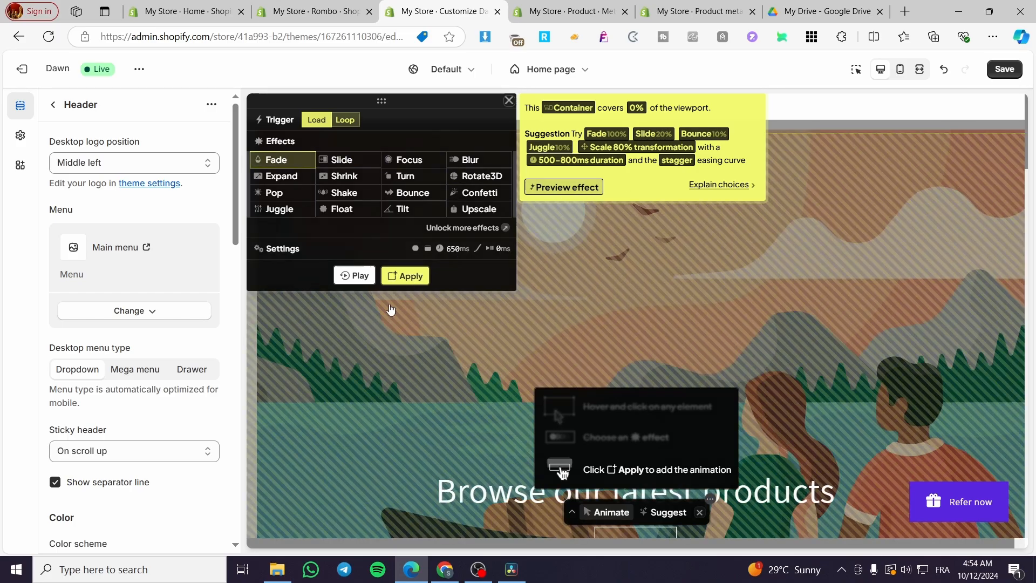
left_click(353, 276)
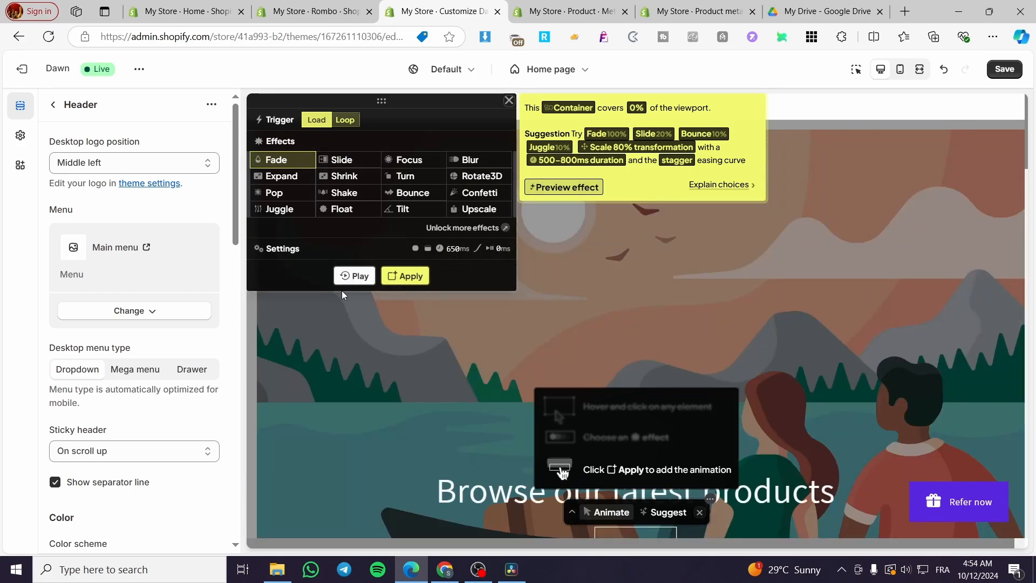
Preview Shrink and the suggested effect on the Featured products heading and apply the suggested 350 ms Fade on load
scroll(528, 320, "down", 1)
scroll(528, 319, "down", 3)
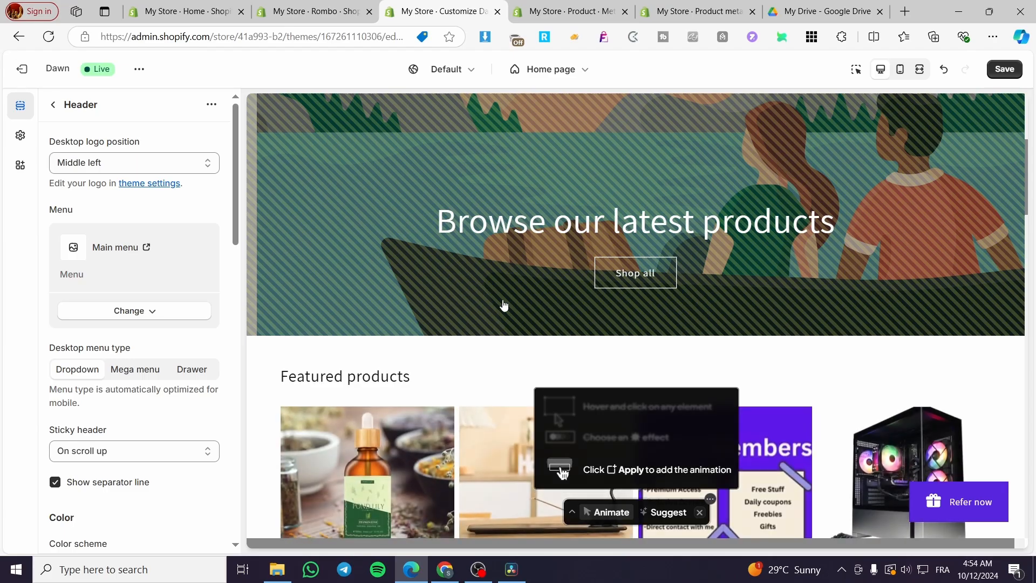
left_click(400, 377)
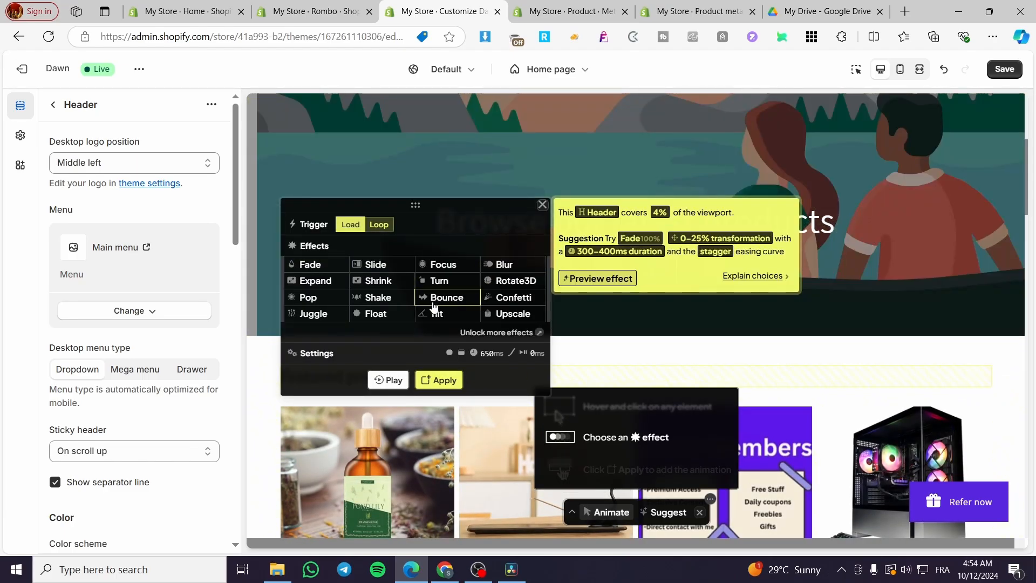
left_click(387, 286)
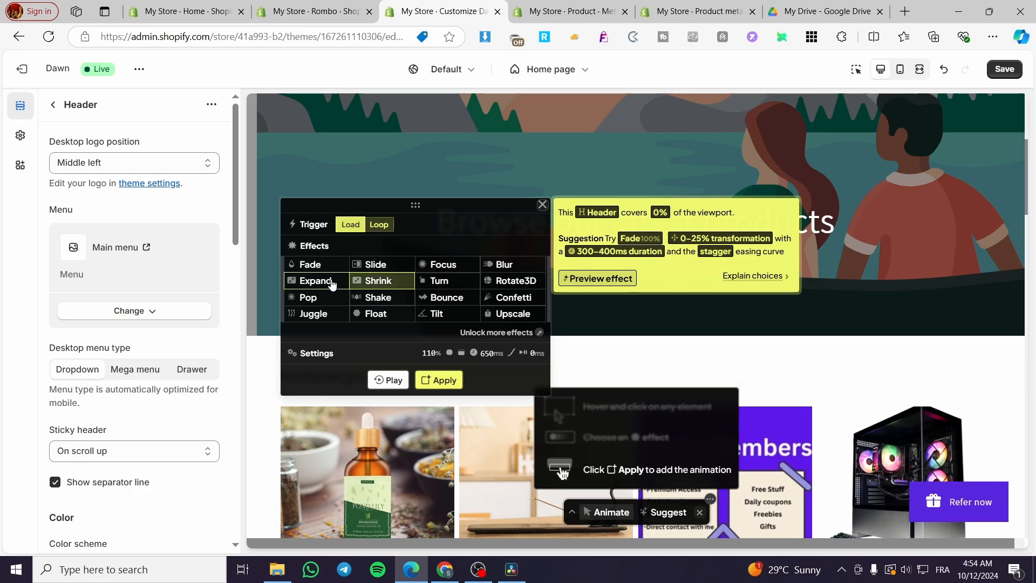
left_click(597, 278)
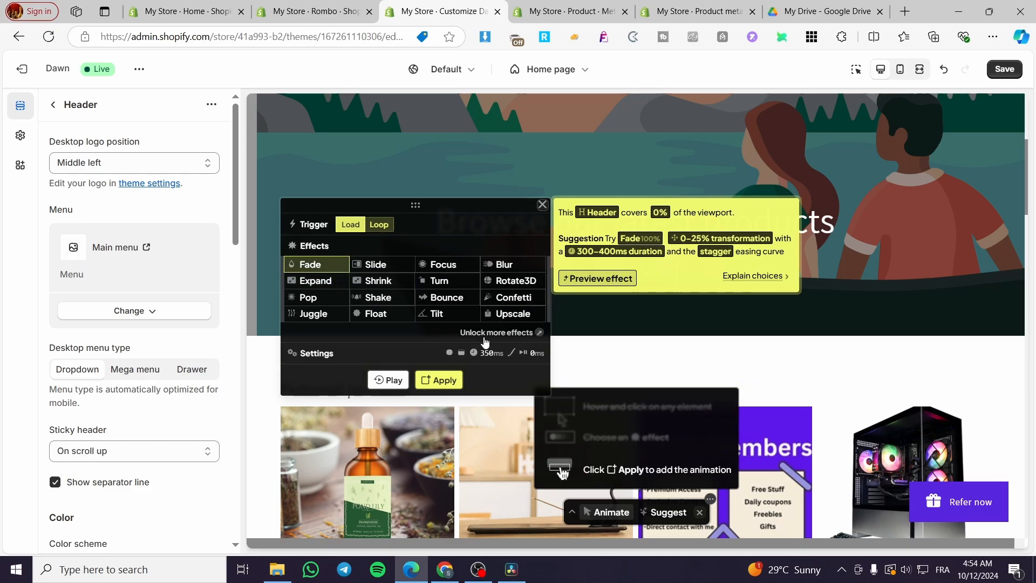
left_click(438, 381)
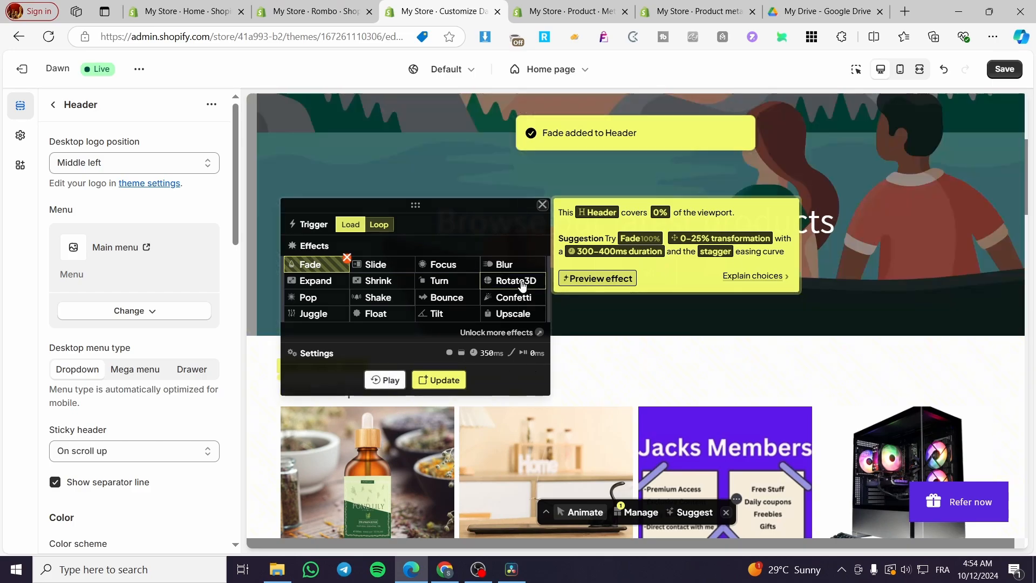
Compare the Loop, Hover and Click effects for the incense burner product title, previewing Pulse and Elevate on hover
scroll(702, 302, "down", 5)
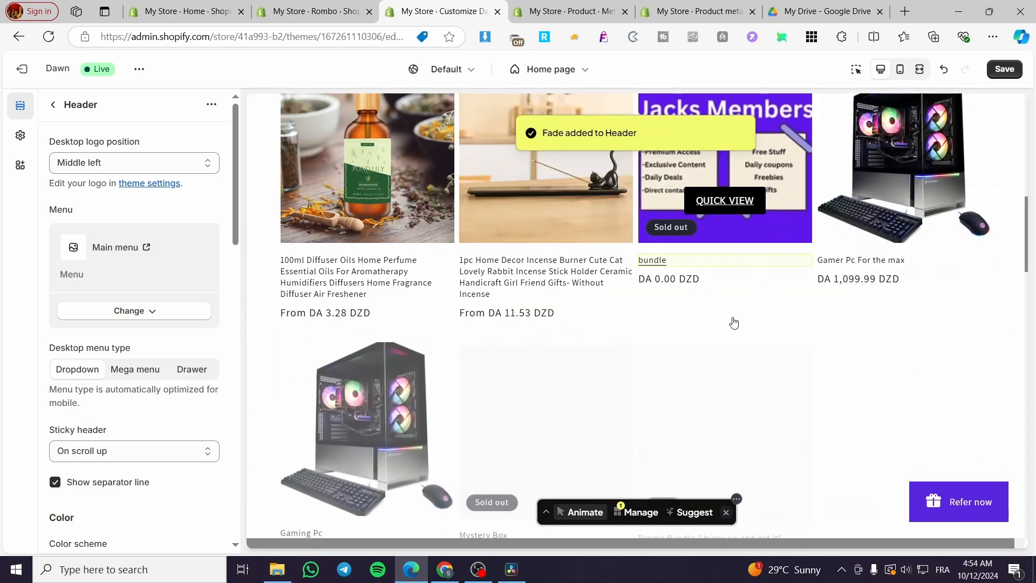
left_click(526, 258)
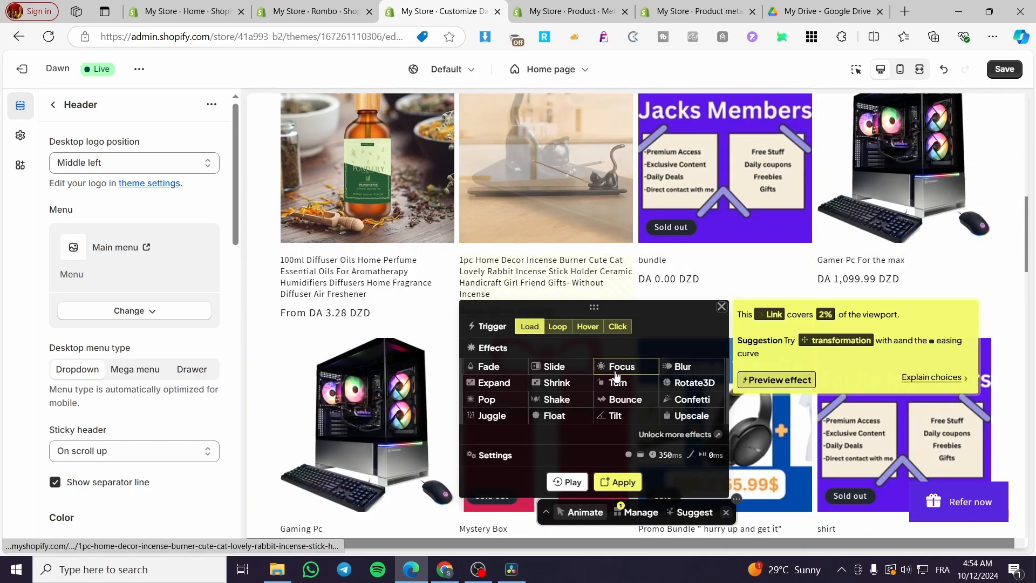
left_click(559, 329)
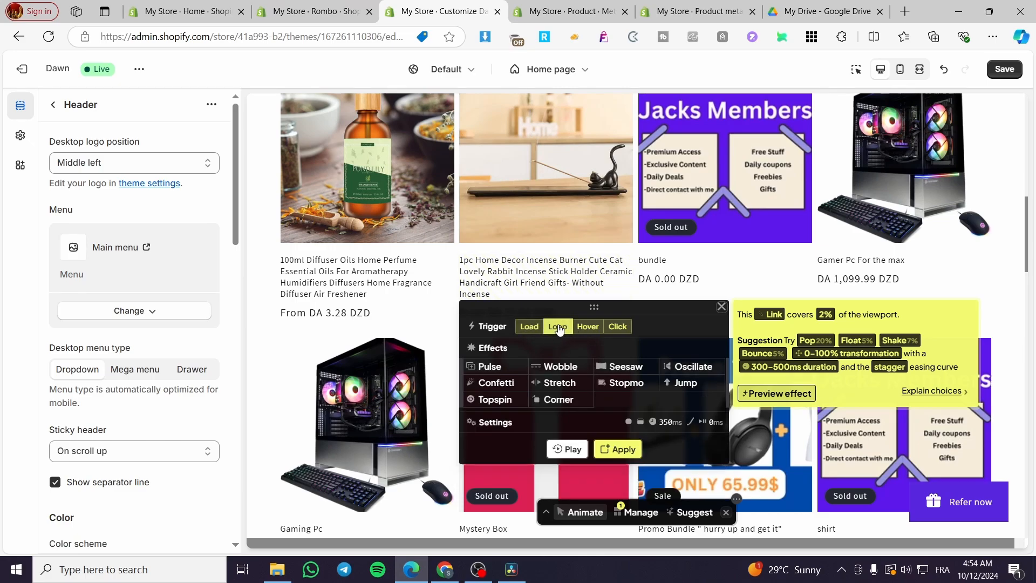
left_click(587, 327)
left_click(491, 367)
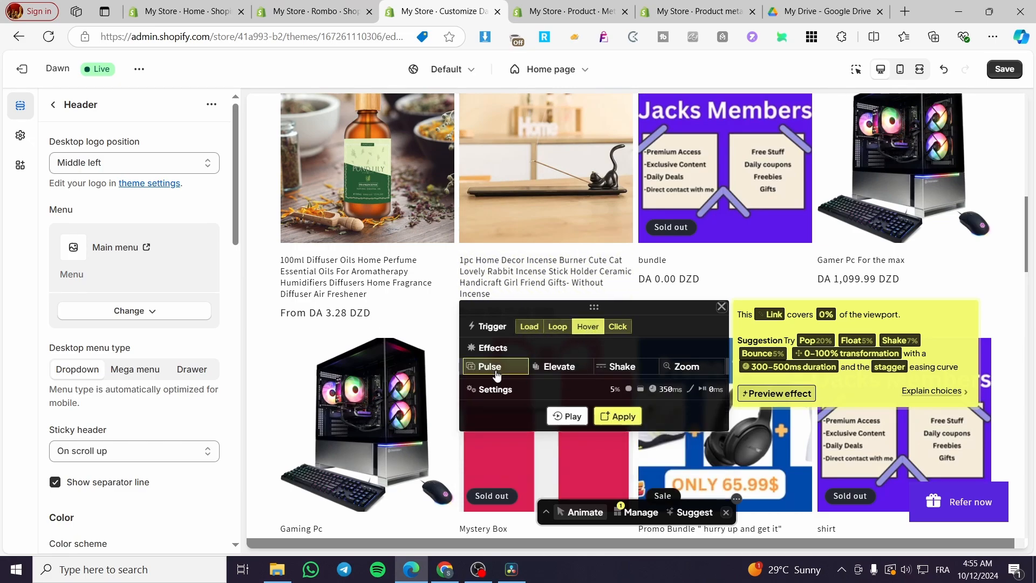
left_click(621, 327)
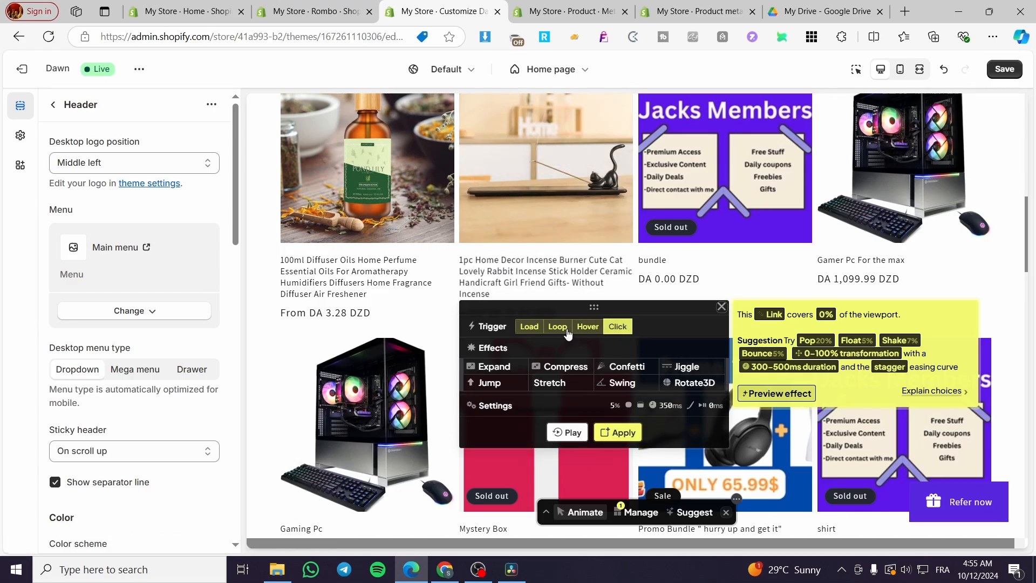
left_click(557, 327)
left_click(588, 327)
left_click(547, 367)
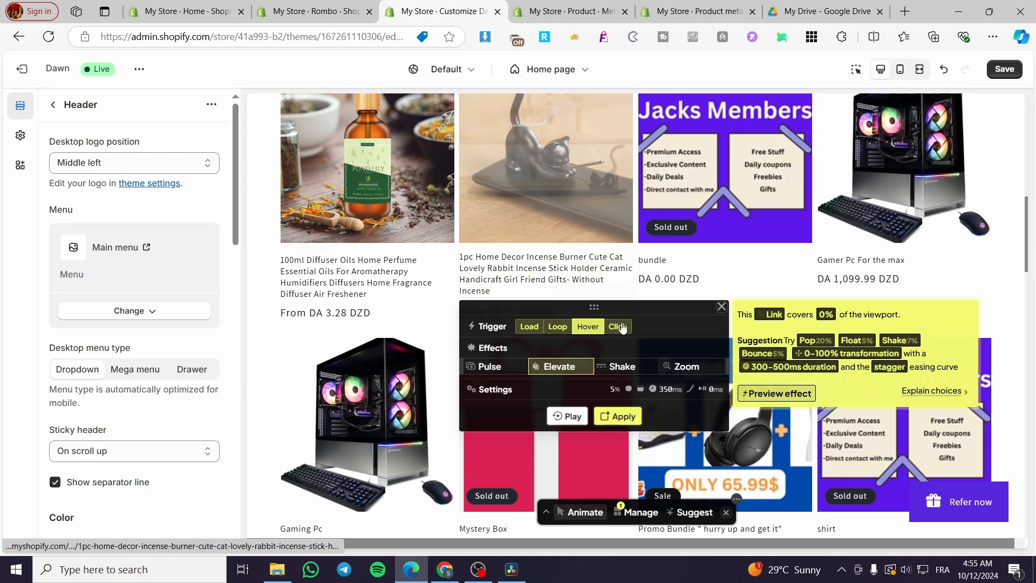
Try to add the Shake effect with the Hover trigger to the bundle product's title link
left_click(654, 265)
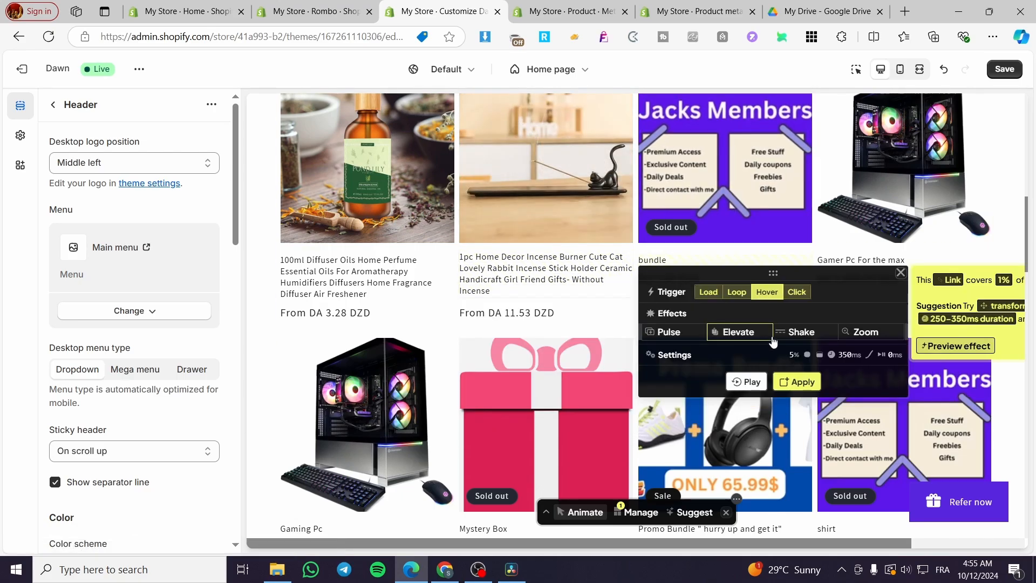
left_click(796, 332)
left_click_drag(663, 276, 495, 315)
left_click(539, 330)
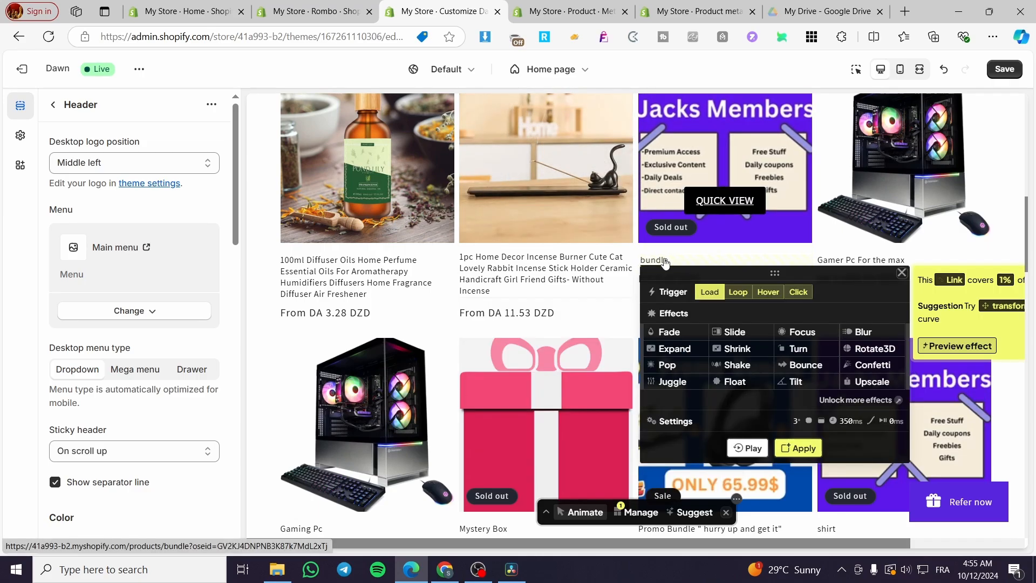
left_click(769, 291)
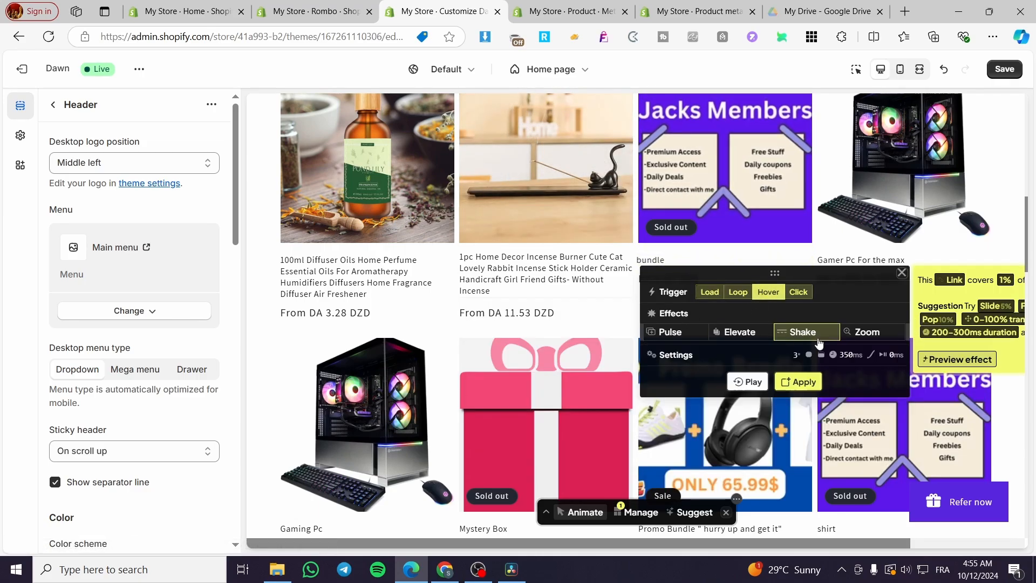
left_click(799, 384)
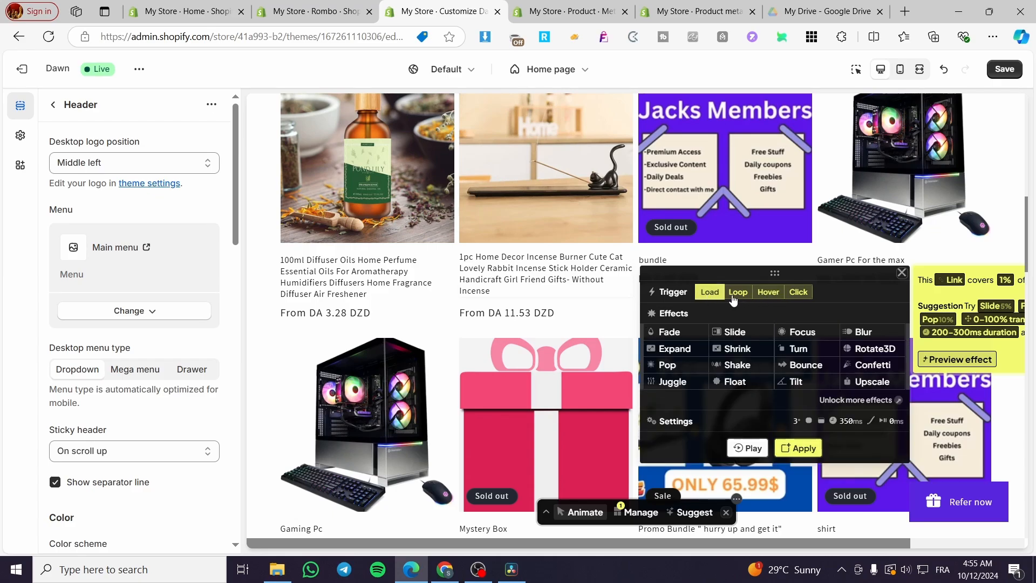
Apply the Expand effect at 200% and 350 ms on load to the bundle product's title link
left_click(683, 352)
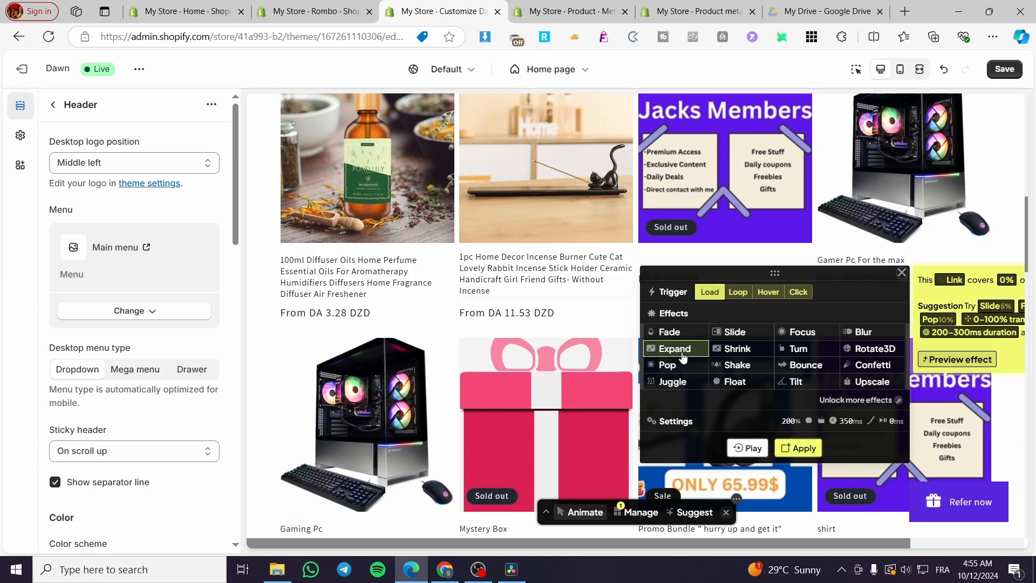
left_click(798, 448)
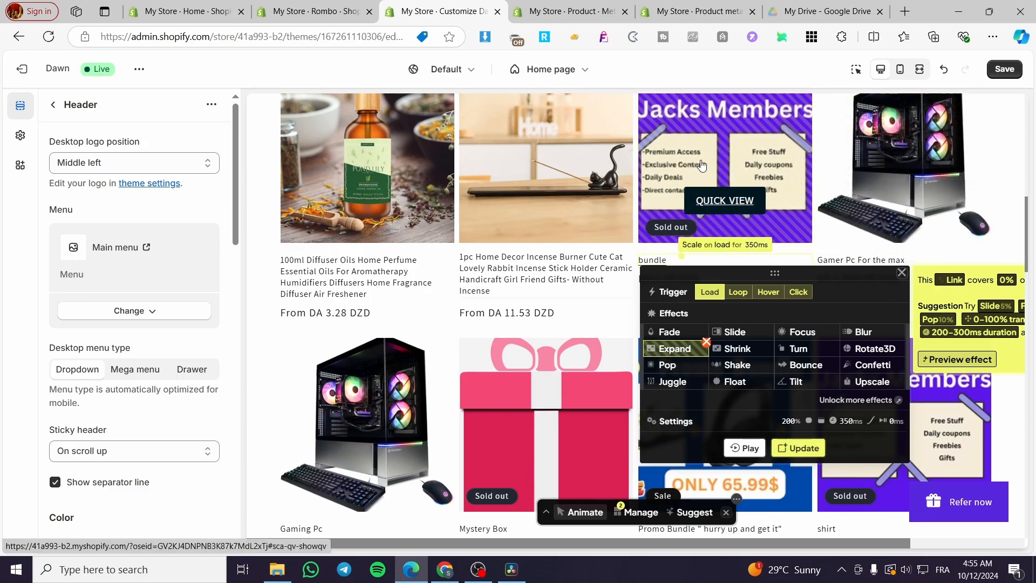
Preview Pulse on loop and Fade on load for the Sold out badge container of the bundle product
left_click(669, 170)
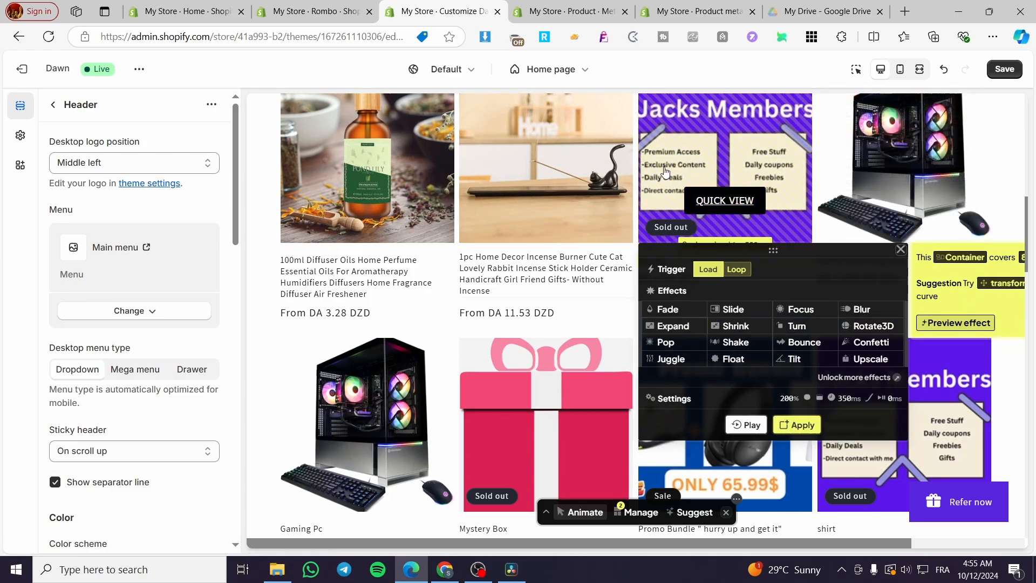
left_click(734, 270)
left_click(682, 312)
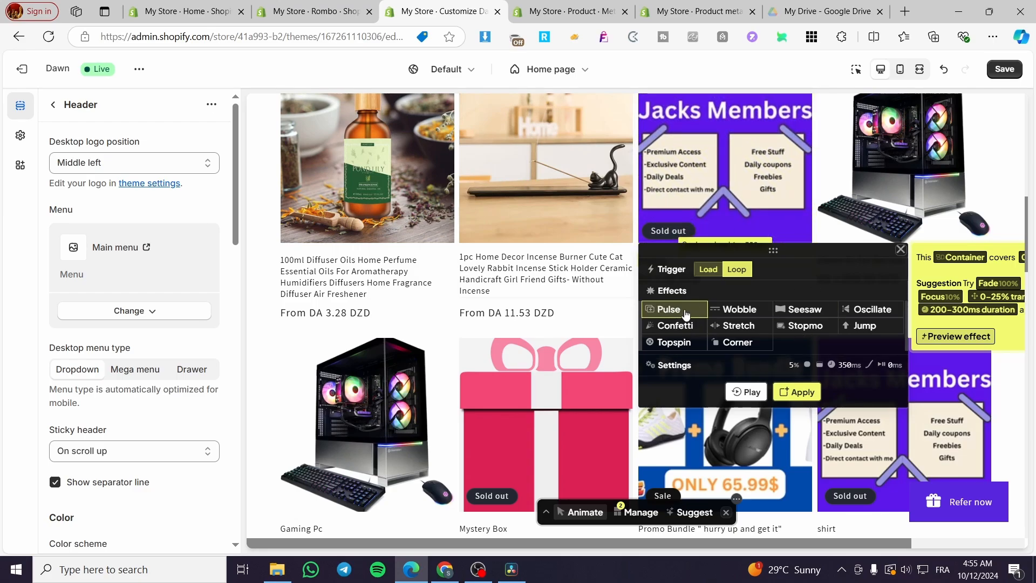
left_click(705, 270)
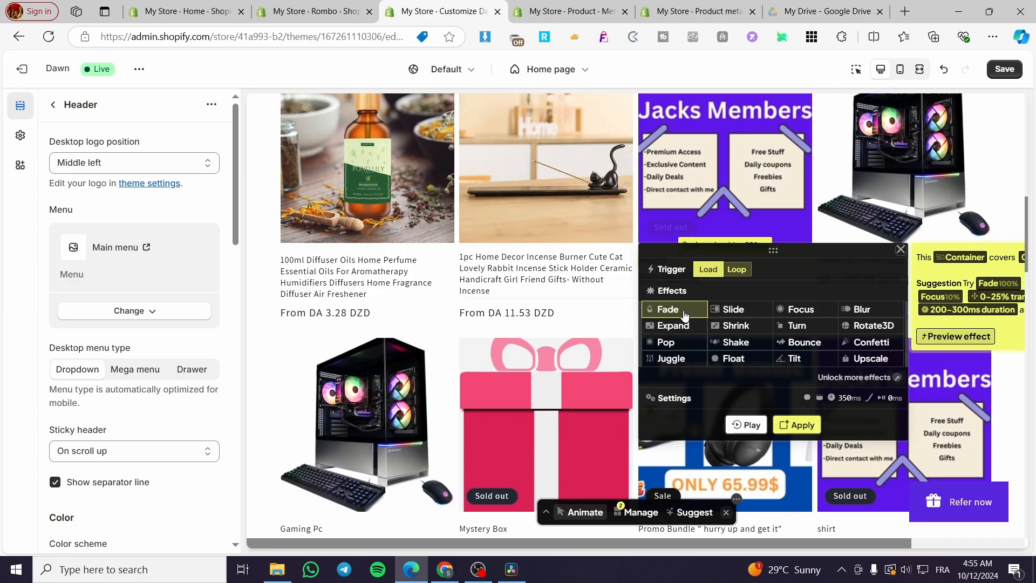
Preview the Confetti, Seesaw and Oscillate loop effects on the Featured collection heading
scroll(502, 343, "down", 1)
scroll(501, 342, "down", 5)
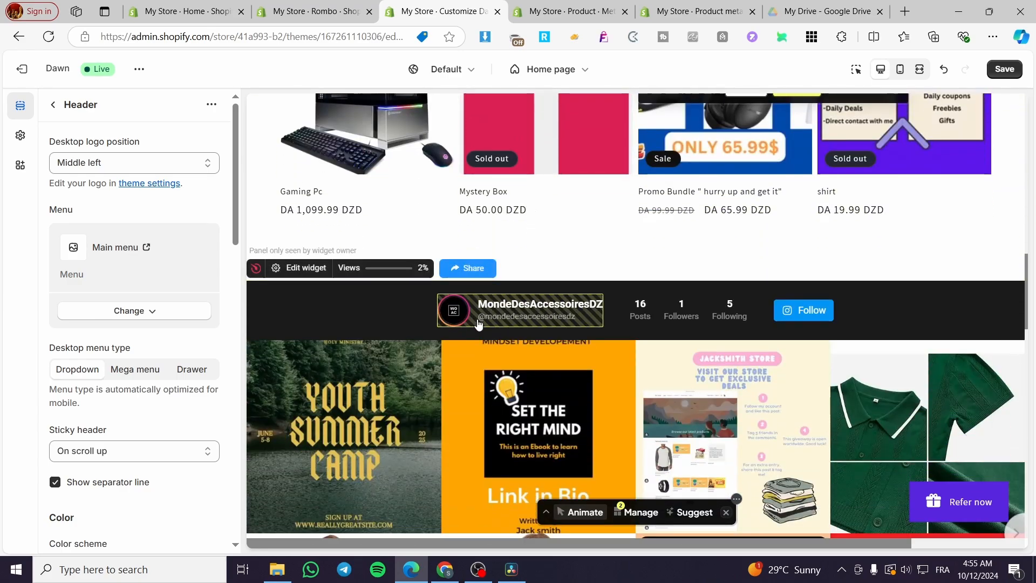
scroll(520, 285, "down", 5)
scroll(521, 285, "down", 3)
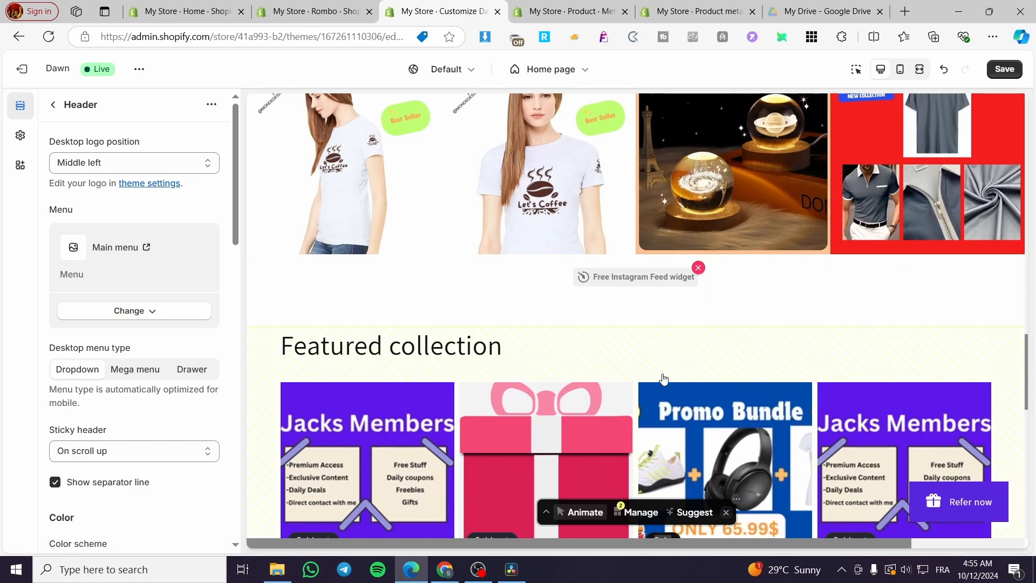
left_click(475, 361)
scroll(396, 350, "down", 3)
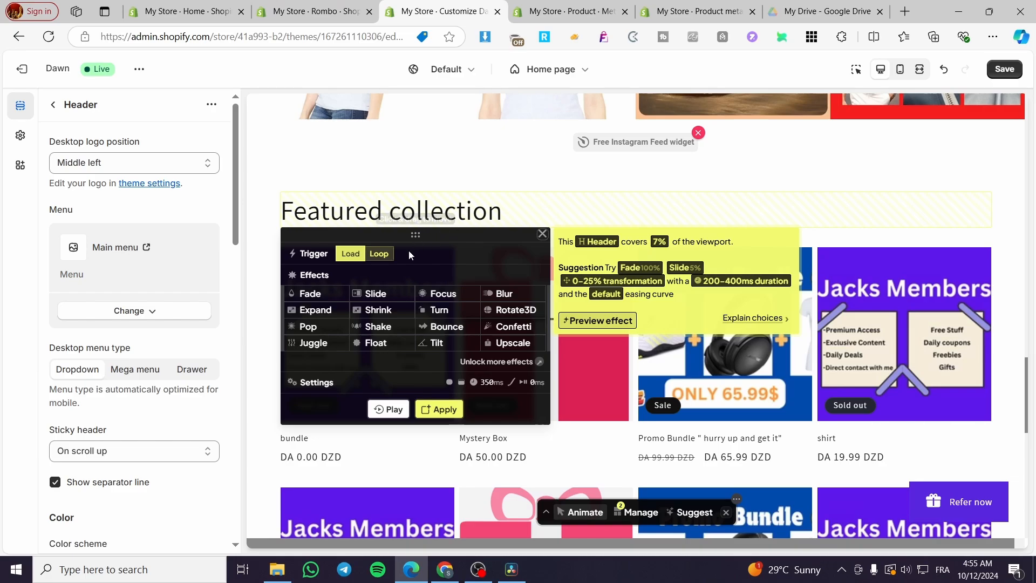
left_click(380, 254)
left_click(327, 317)
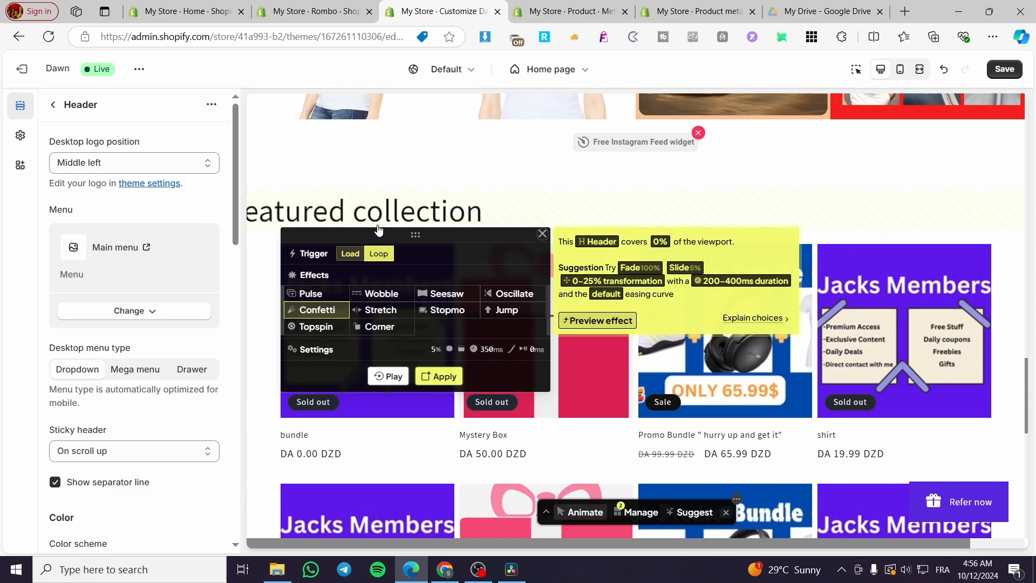
left_click(450, 294)
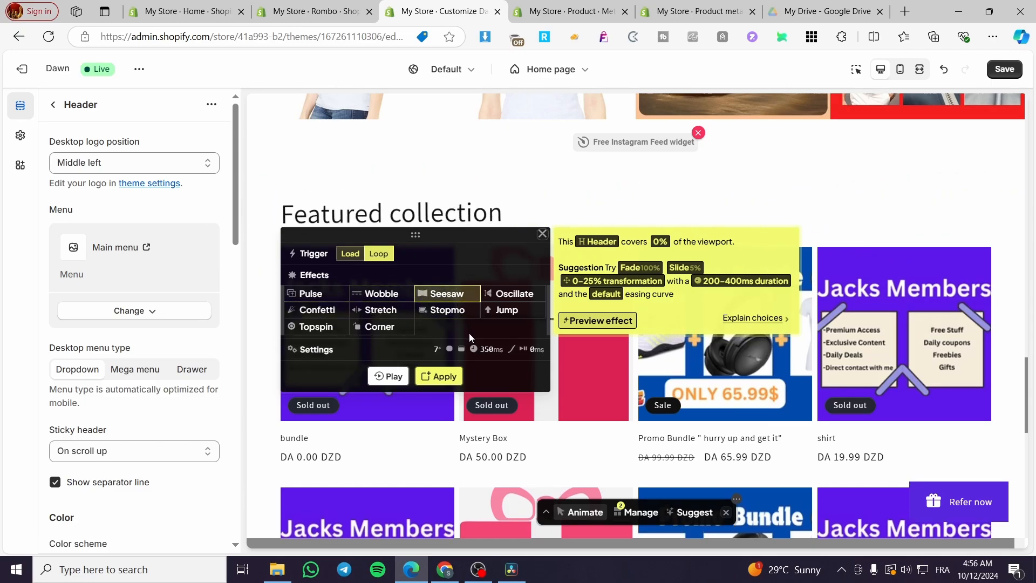
left_click(512, 294)
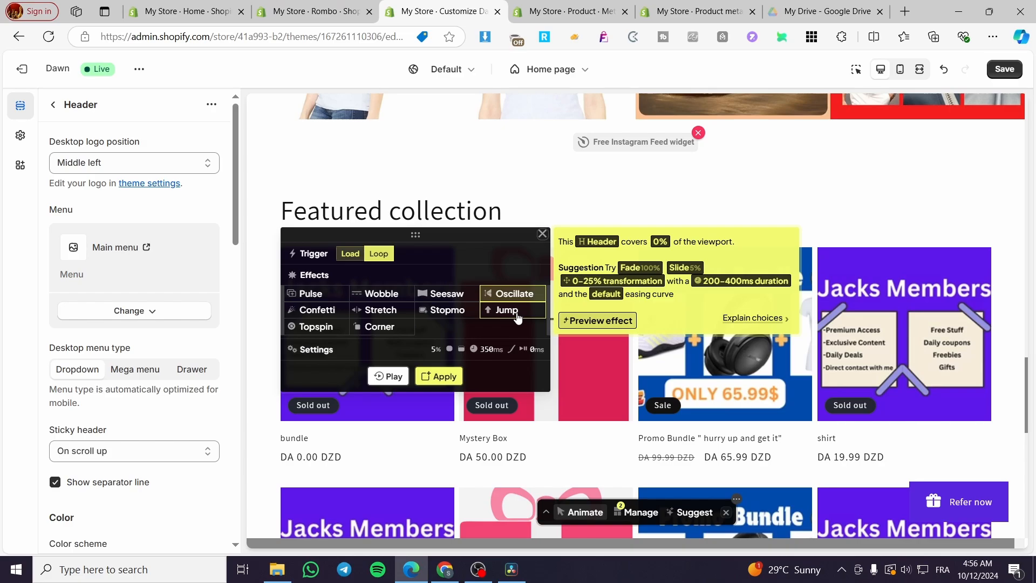
Apply the Jump effect at 5% and 350 ms on loop to the Featured collection heading and close the effect editor
left_click(513, 311)
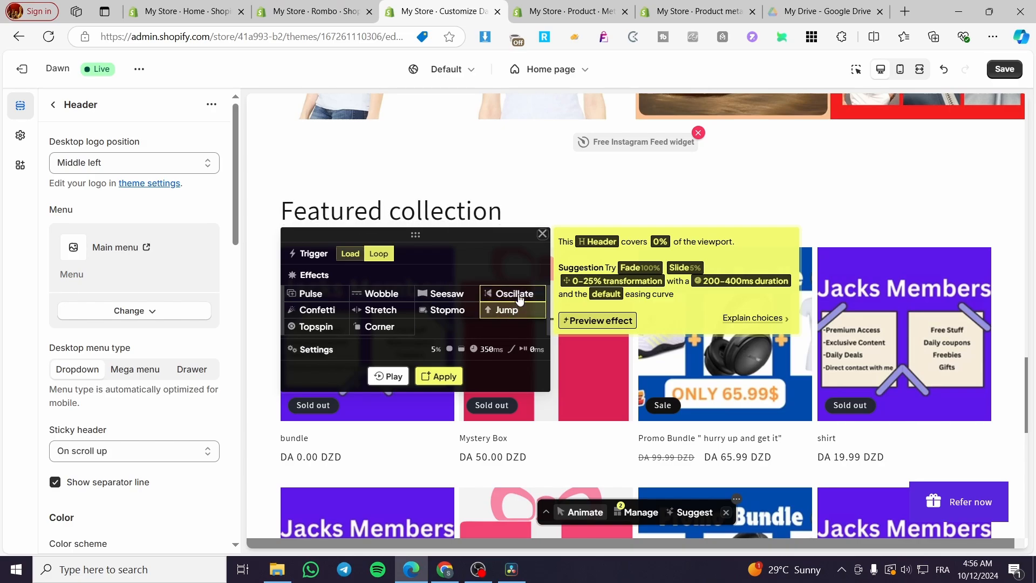
left_click(439, 376)
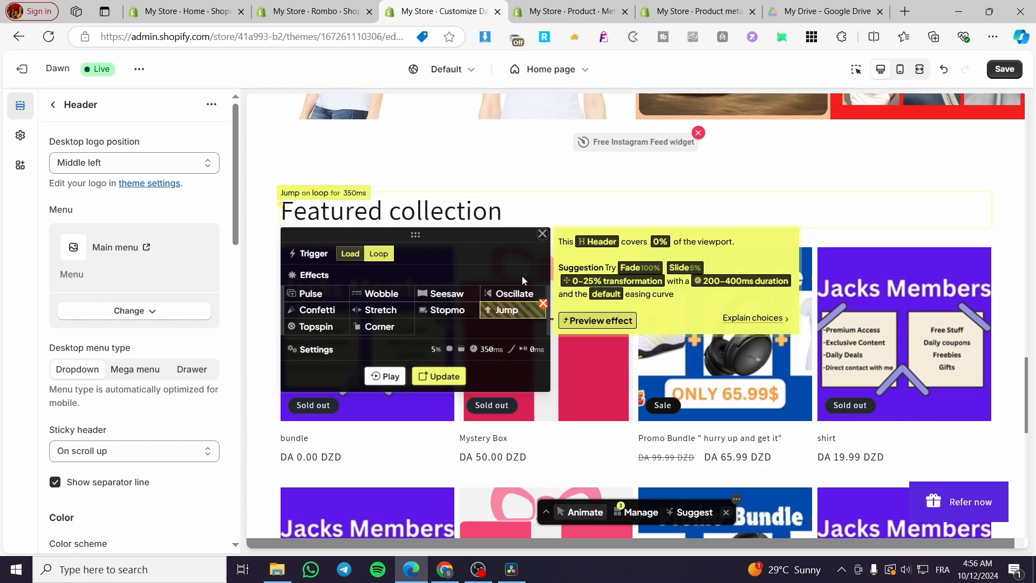
left_click(546, 232)
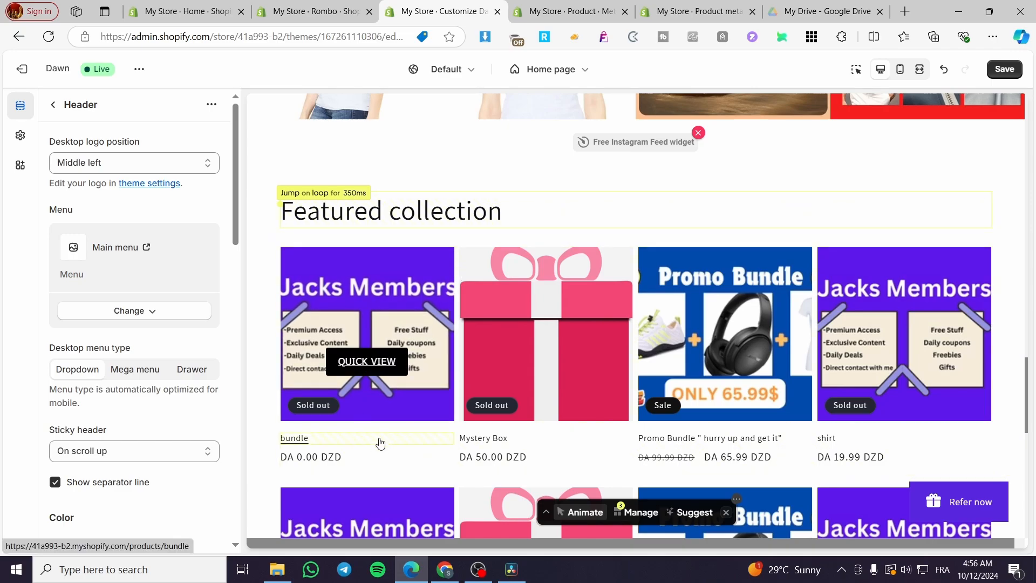
Preview Zoom on hover and Corner, Topspin and Jump on loop for the Mystery Box title link in the last product row
scroll(380, 442, "down", 5)
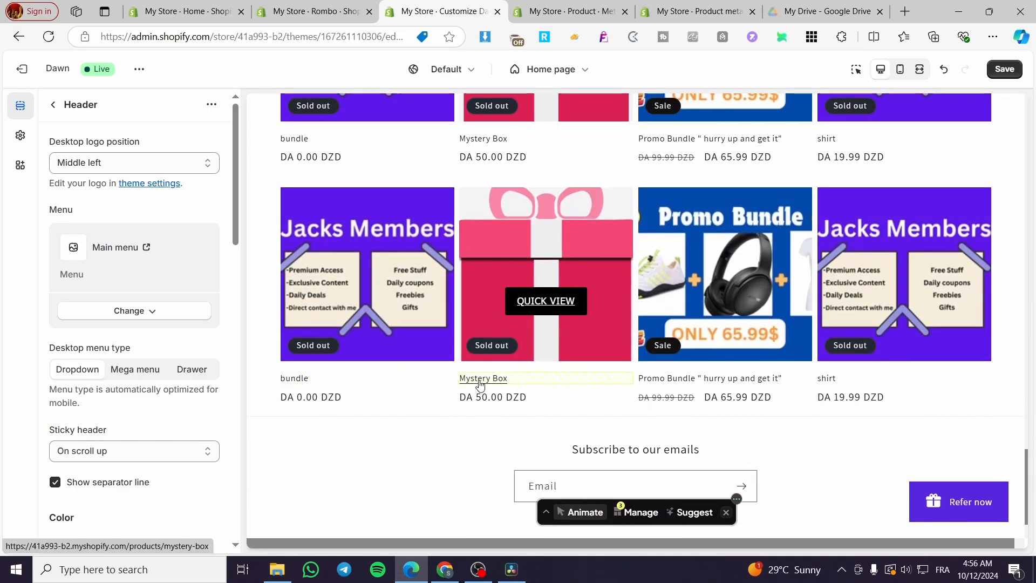
left_click(532, 383)
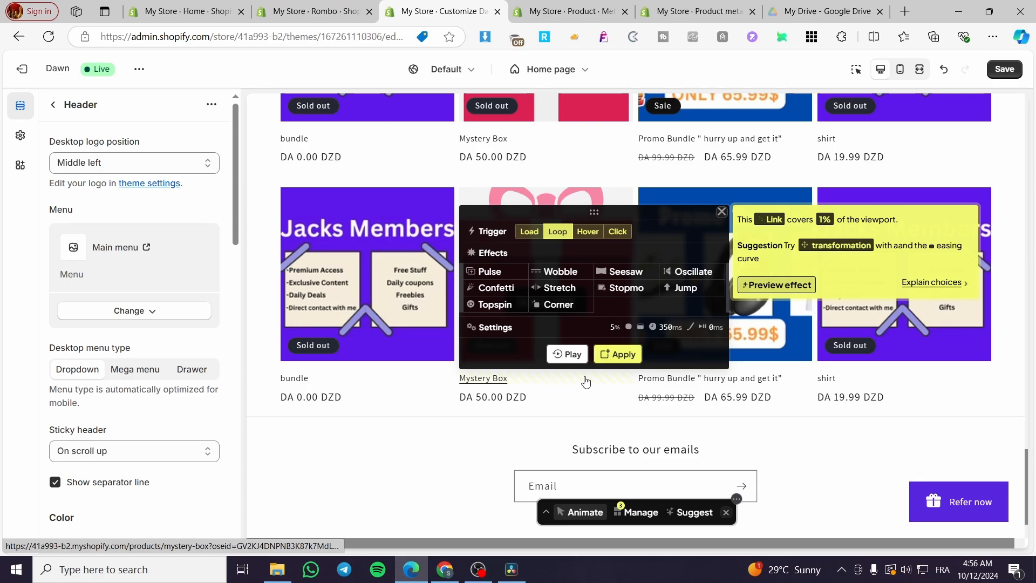
left_click(580, 236)
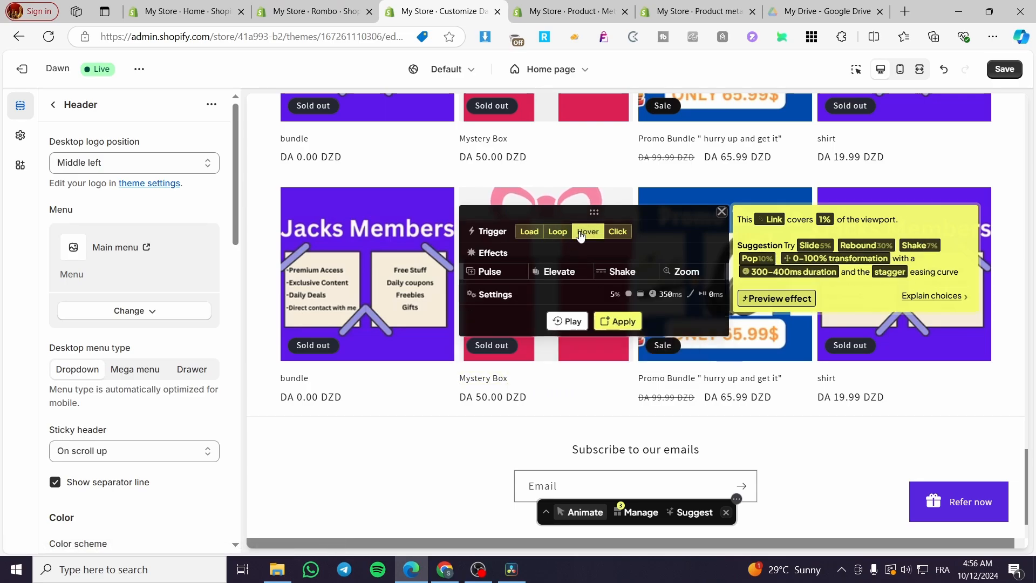
left_click(697, 276)
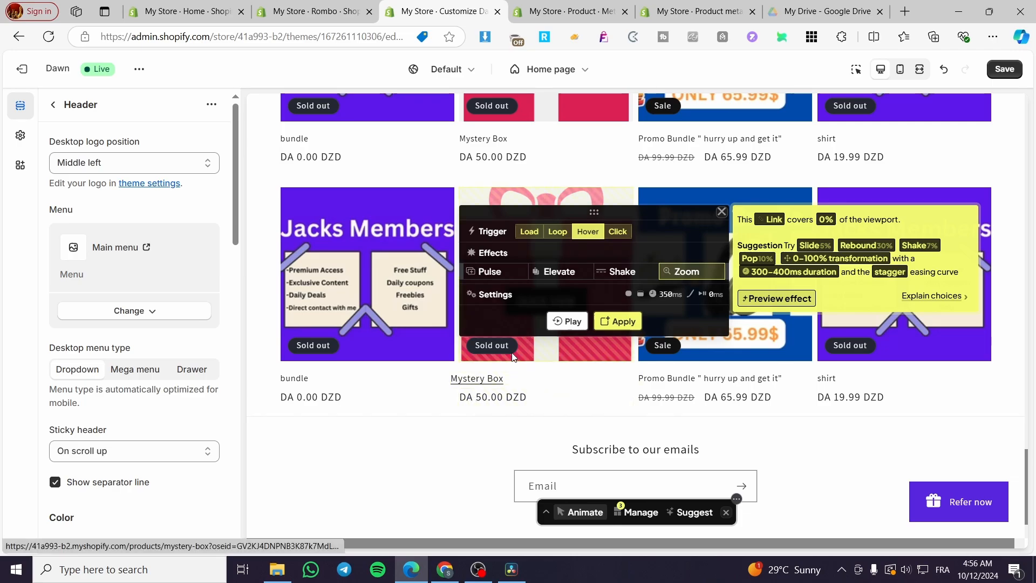
left_click(558, 233)
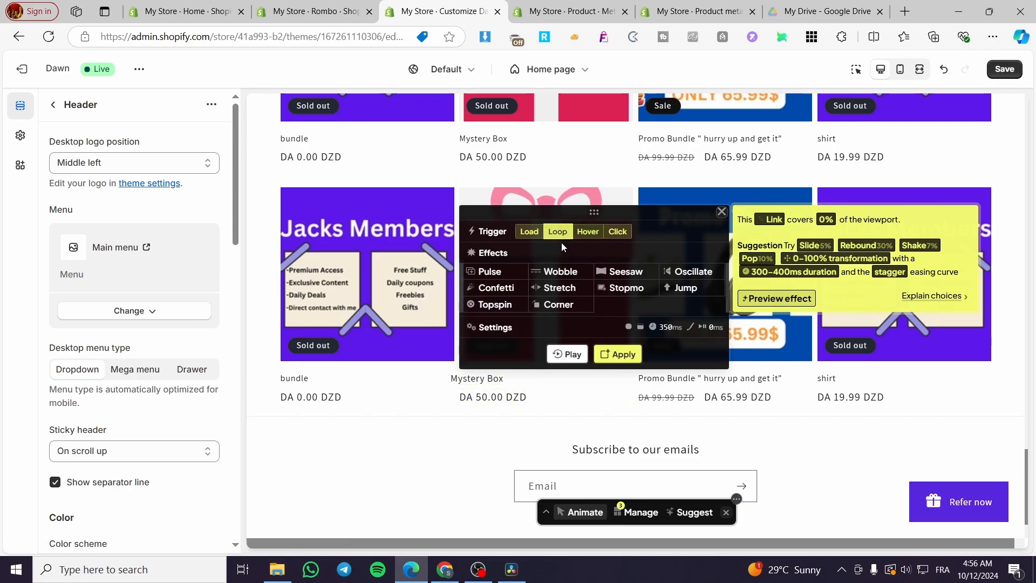
left_click(563, 307)
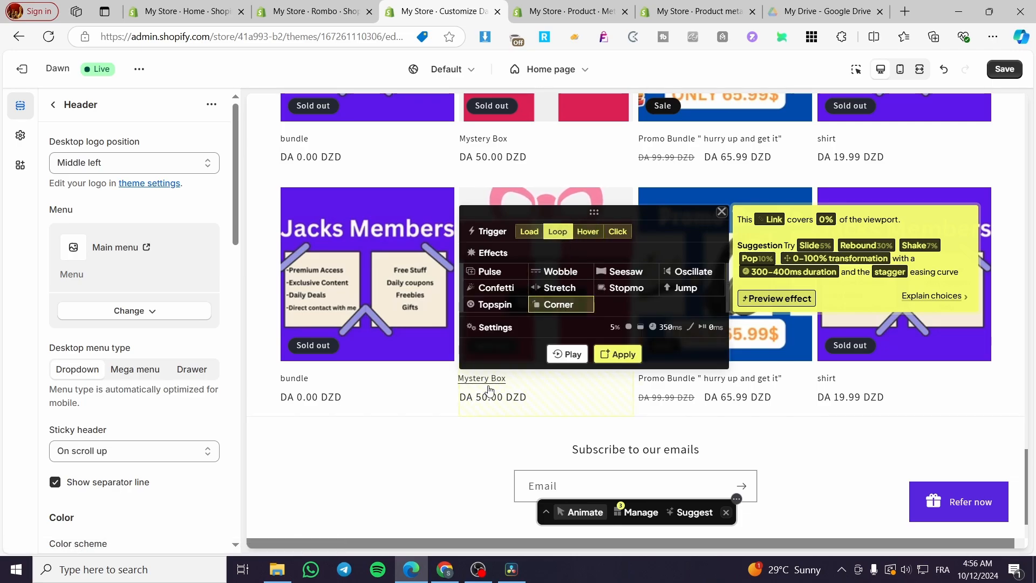
left_click(501, 309)
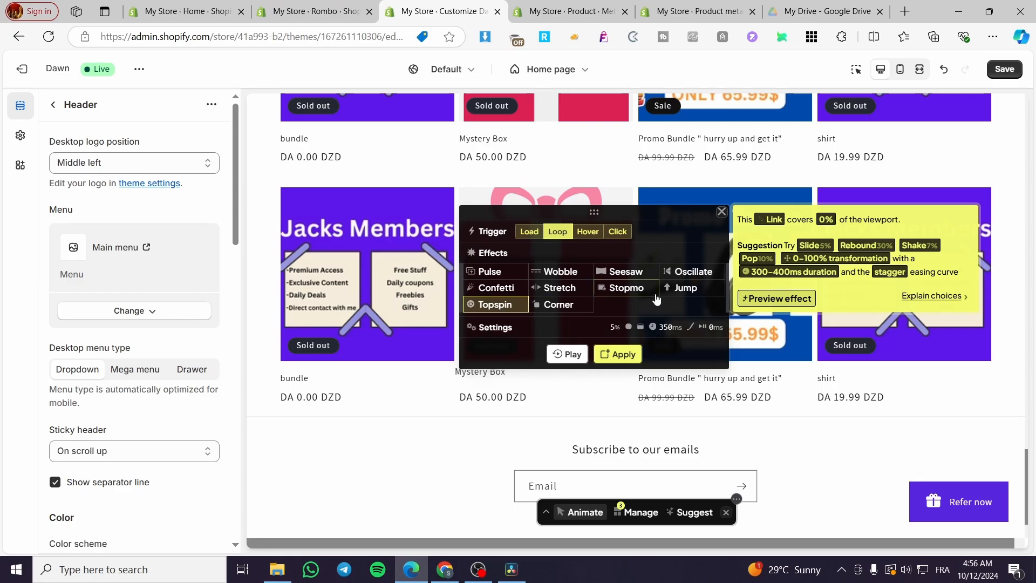
left_click(673, 290)
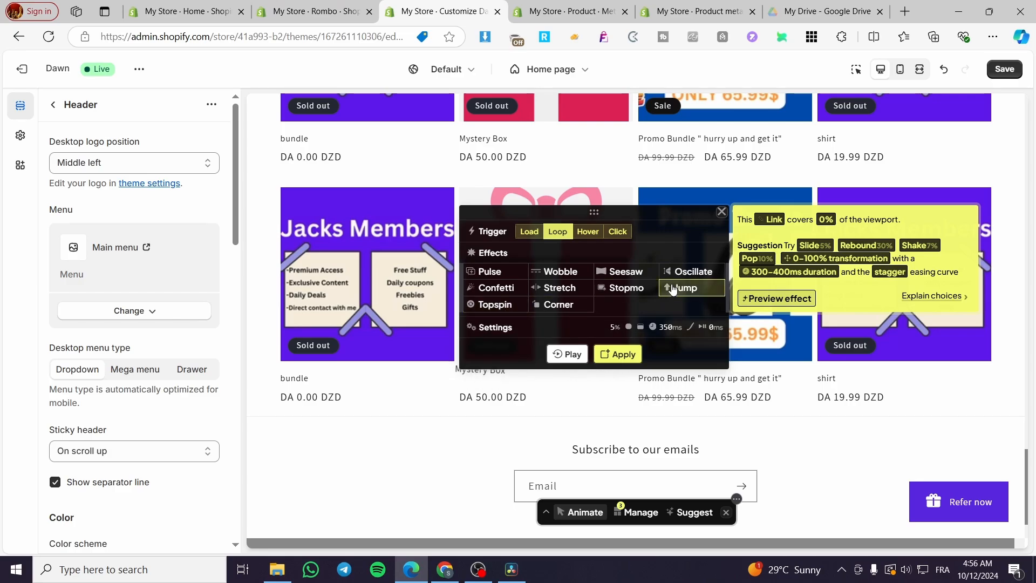
Apply the Pulse effect at 5% and 350 ms on loop to the Mystery Box title link and save the theme
left_click(495, 276)
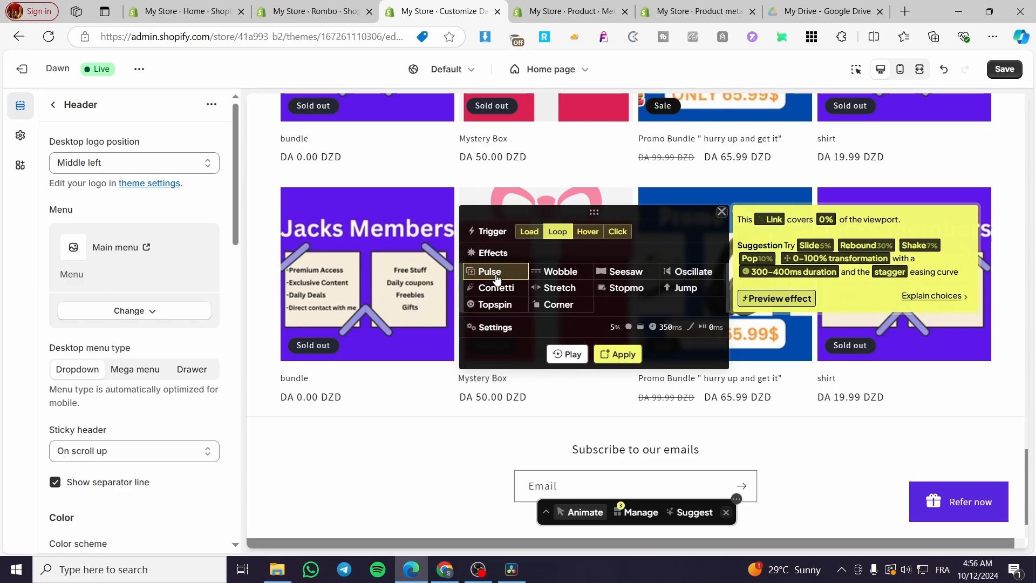
left_click(607, 355)
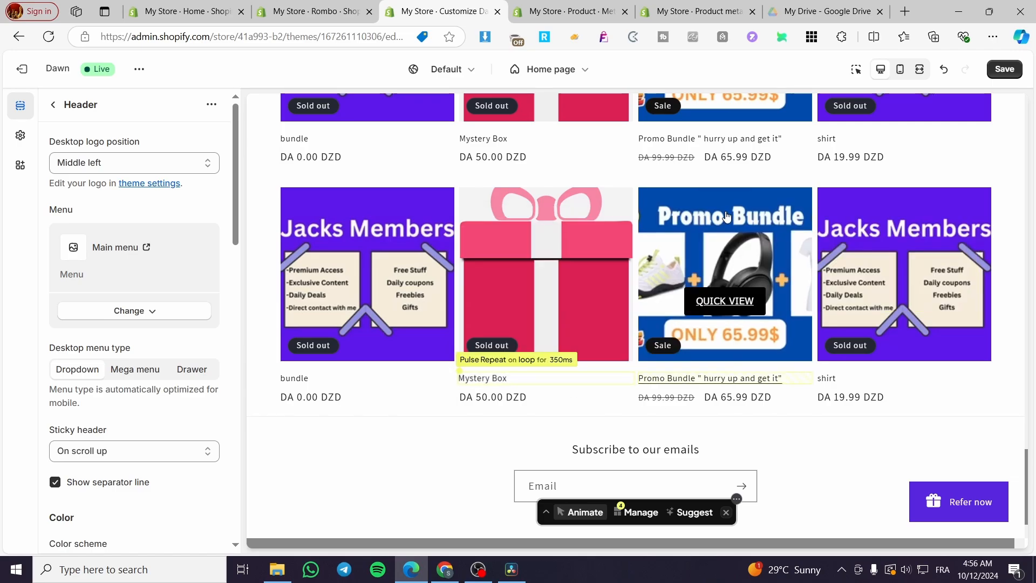
key("ctrl+s")
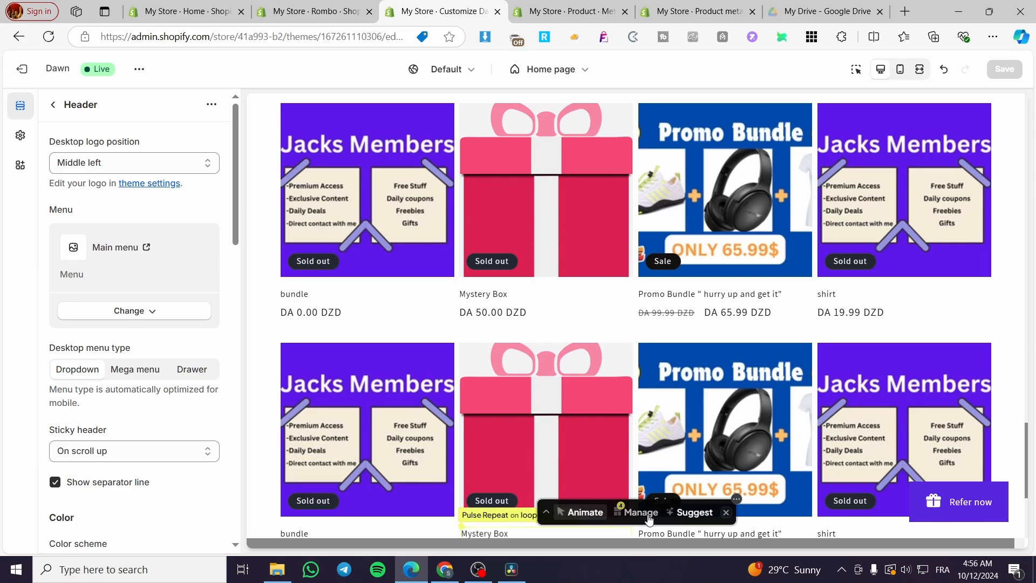
View Rombo's suggested animation packages and choose the Manual custom setup
left_click(695, 517)
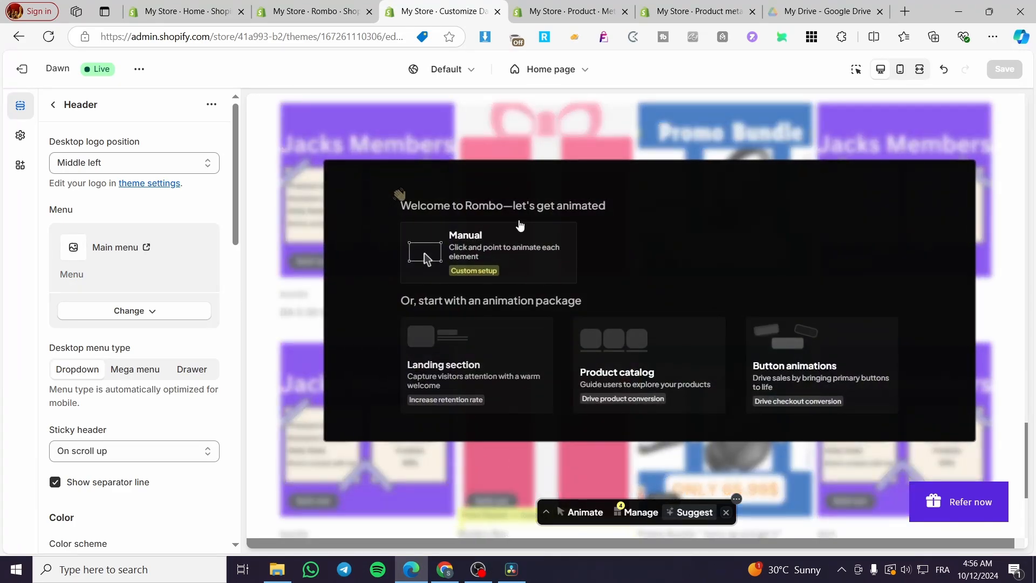
left_click(488, 245)
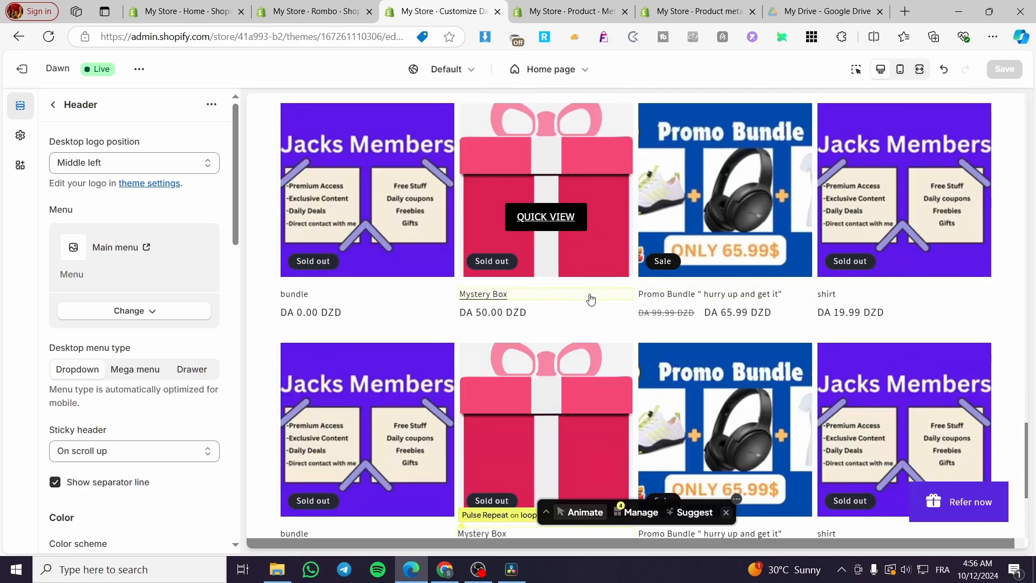
Compare the Hover and Click effects for the Promo Bundle title link and apply Stretch at 10% and 1500 ms on click
scroll(501, 431, "down", 4)
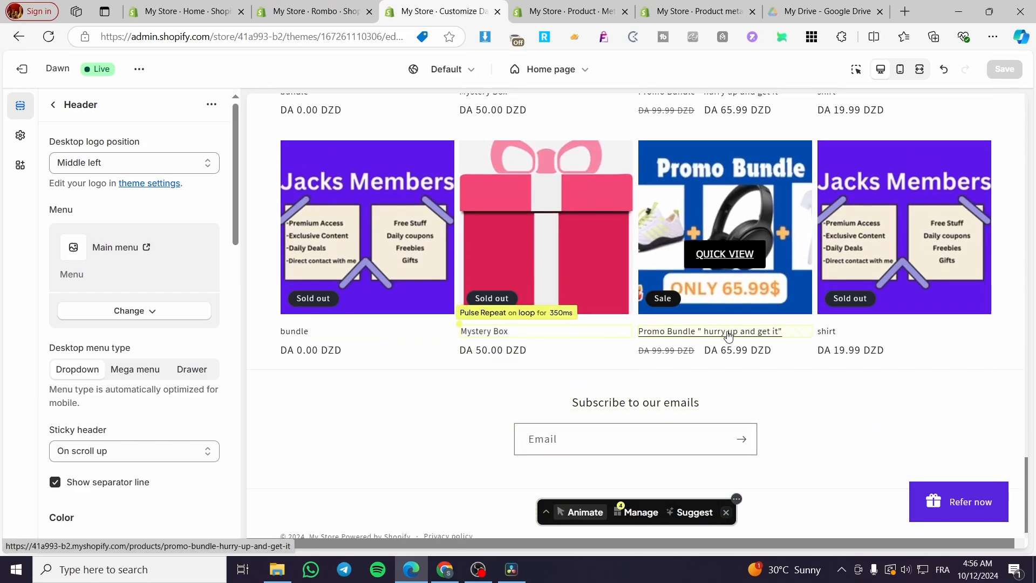
left_click(701, 331)
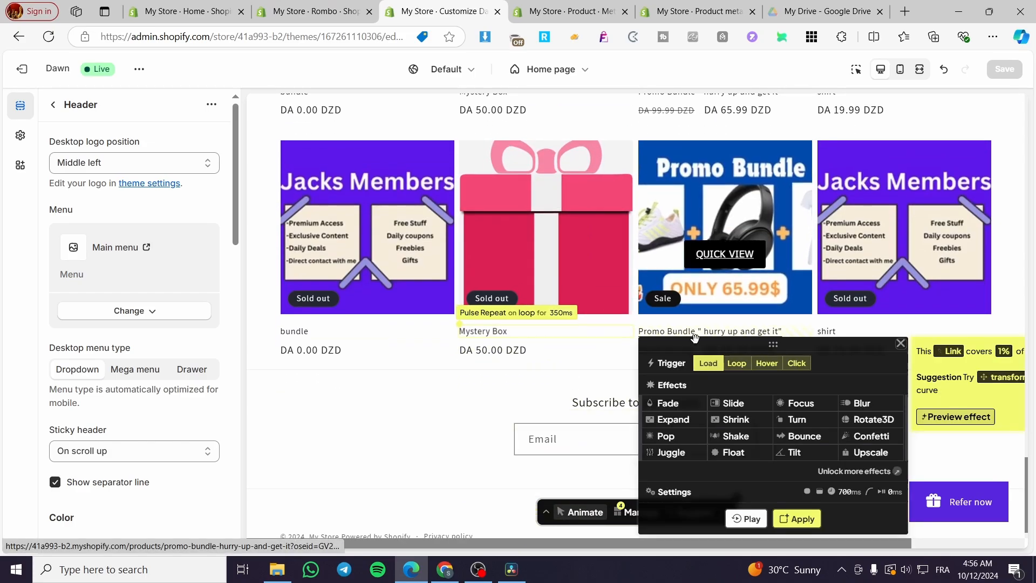
left_click(797, 364)
left_click(767, 365)
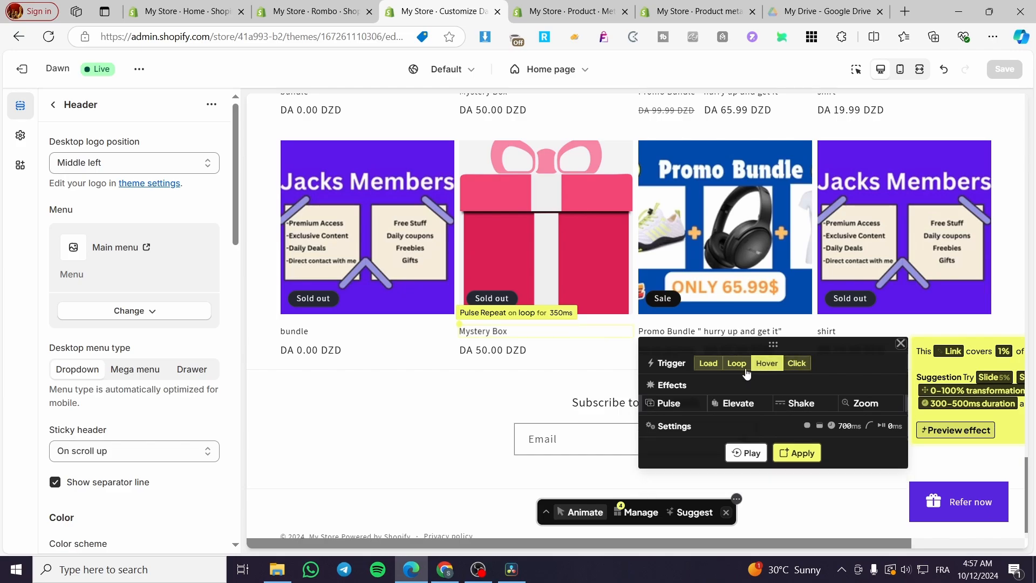
left_click(798, 364)
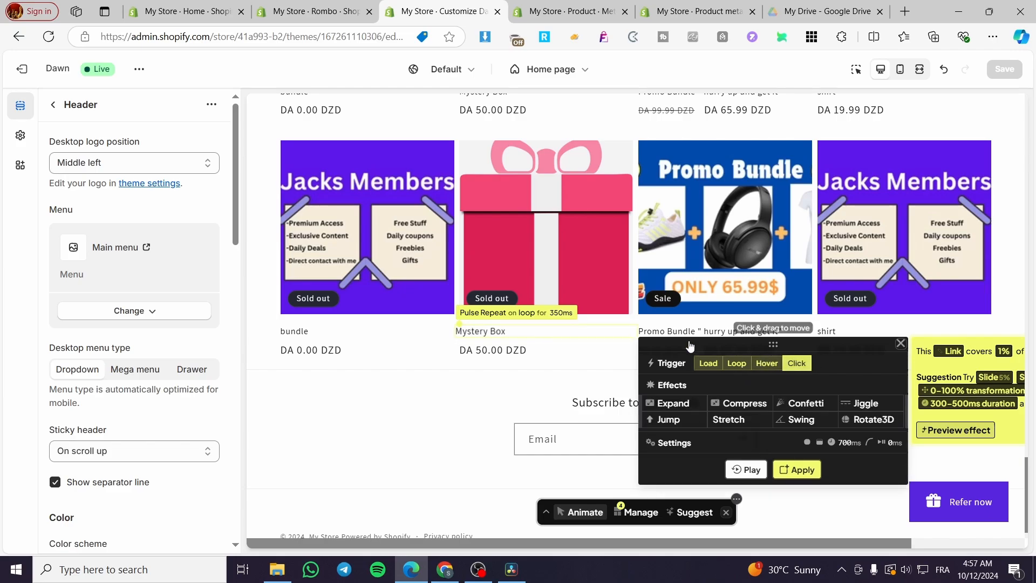
left_click(727, 425)
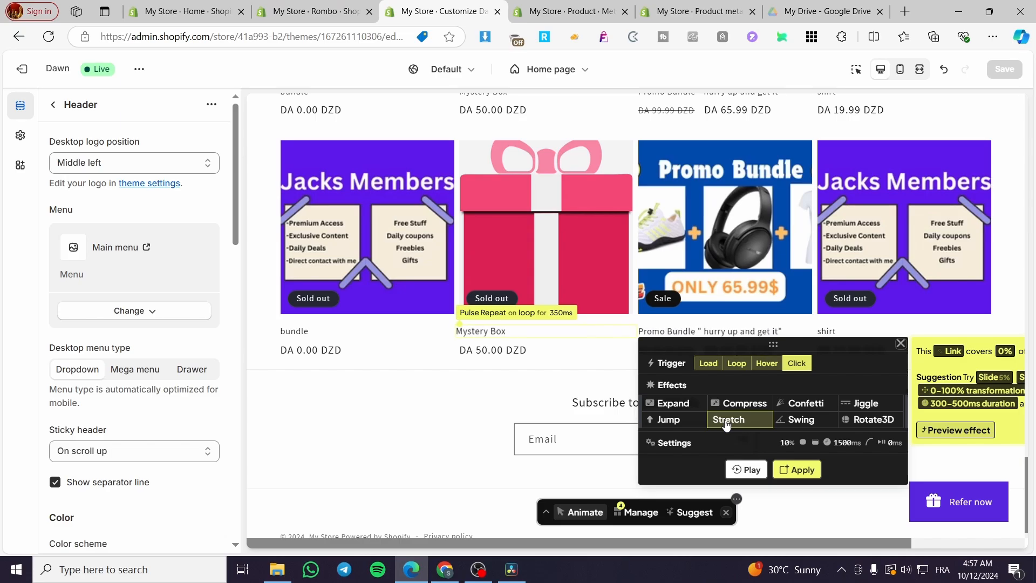
left_click(755, 365)
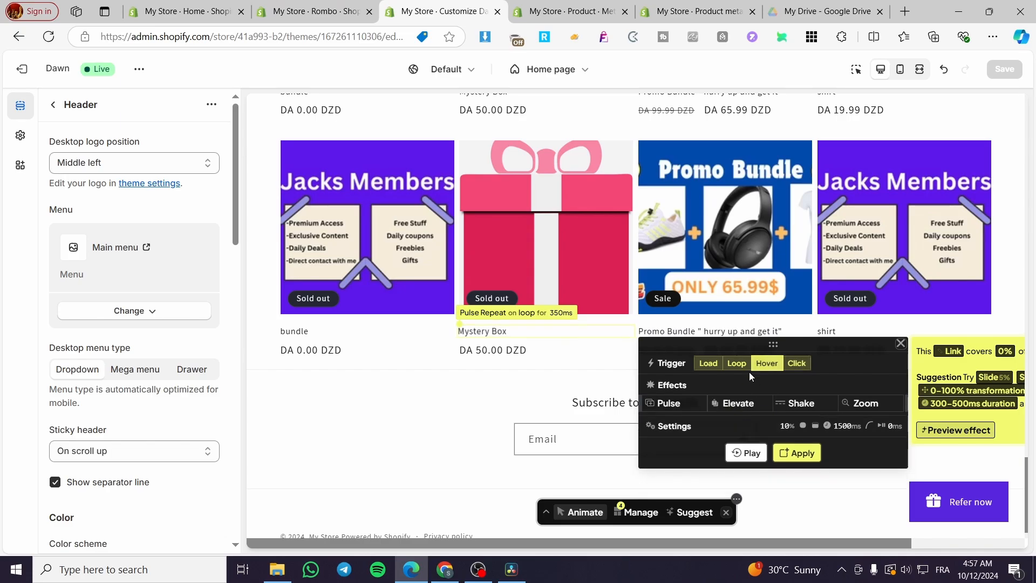
left_click(797, 364)
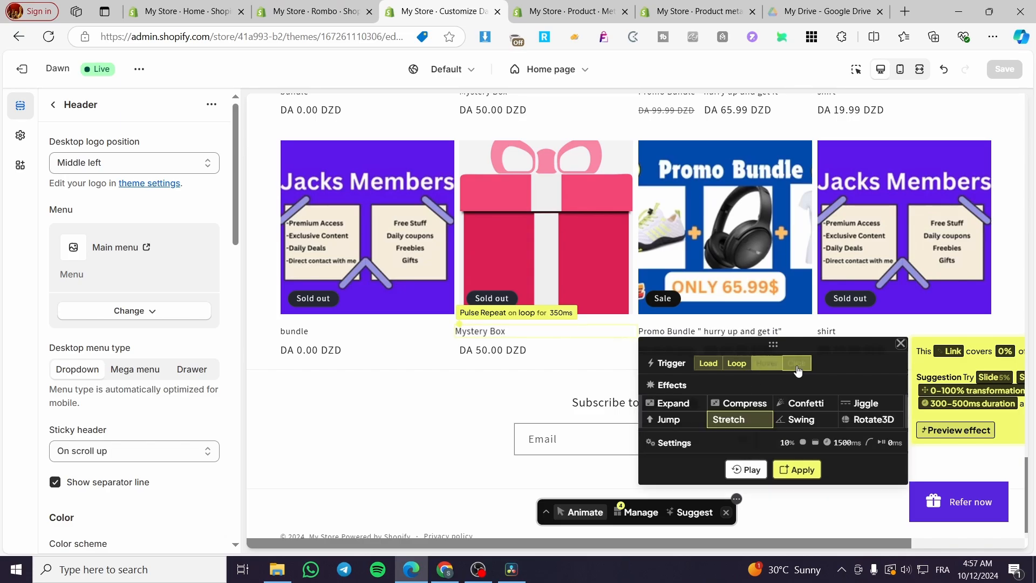
left_click(787, 470)
Play the Stretch effect and test it by opening the Promo Bundle product from its title link in the preview
left_click(733, 469)
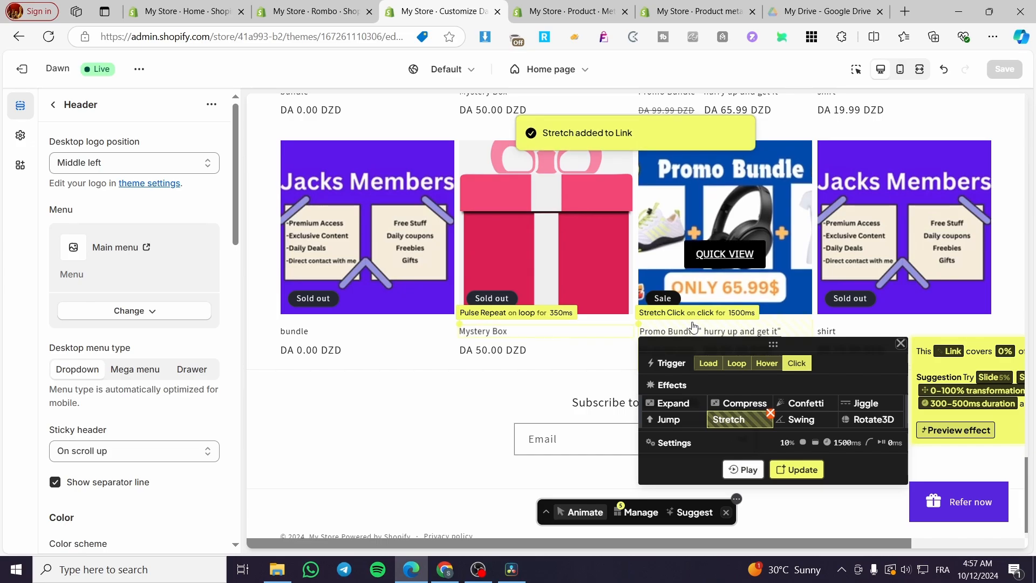
left_click(900, 344)
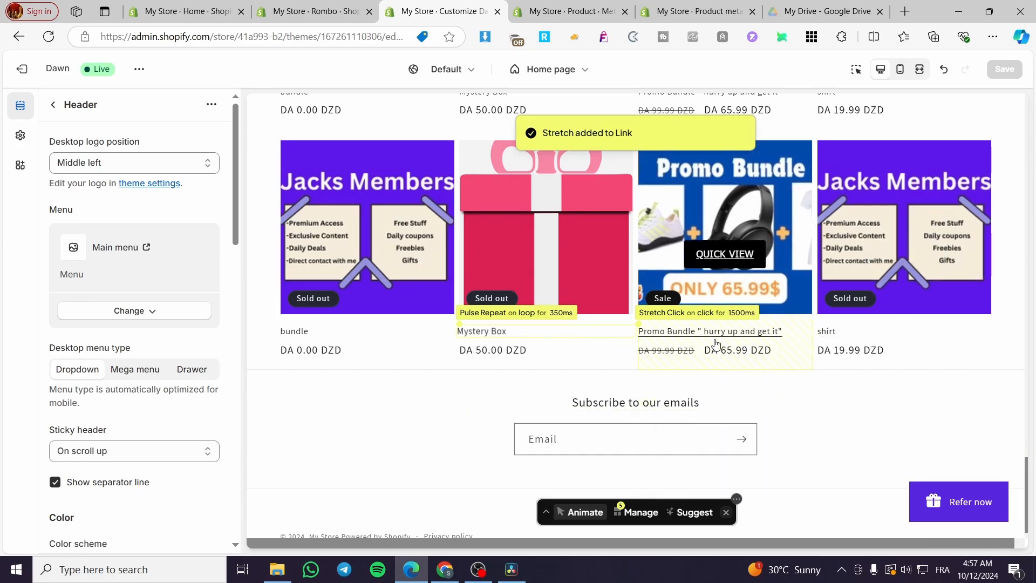
left_click(688, 340)
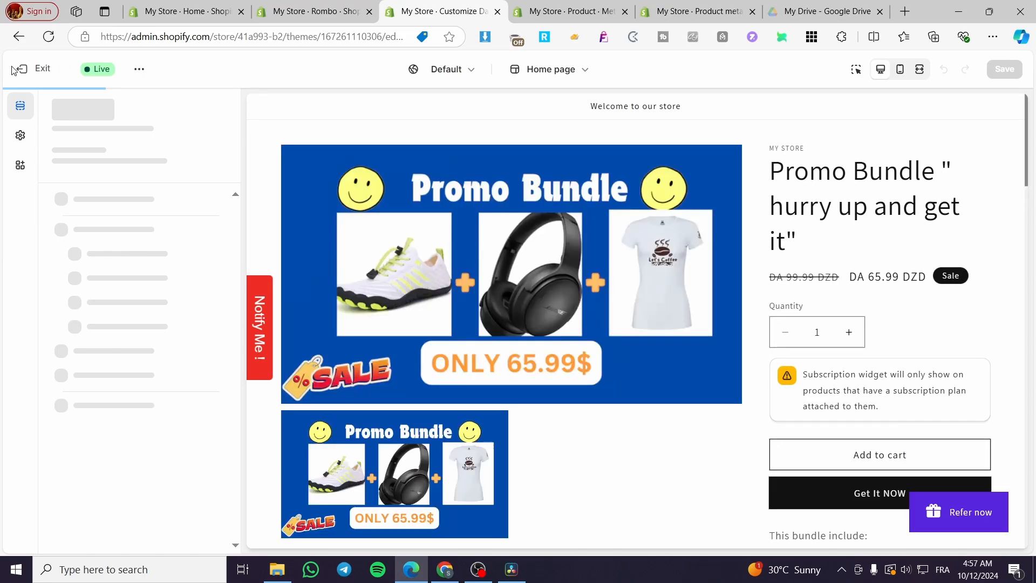
Leave the theme editor and review the applied animations and free tier usage on Rombo's dashboard
left_click(21, 69)
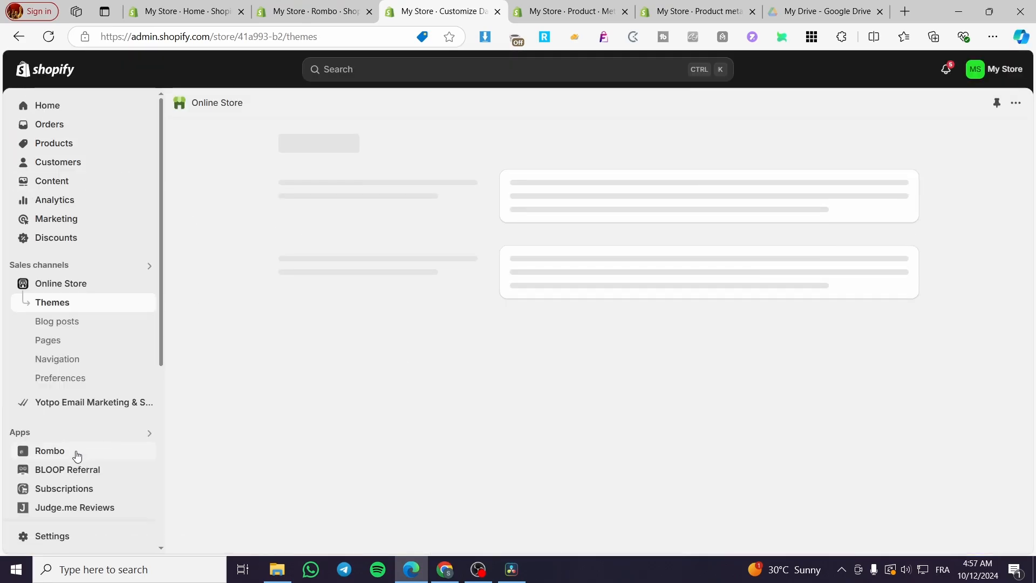
left_click(76, 452)
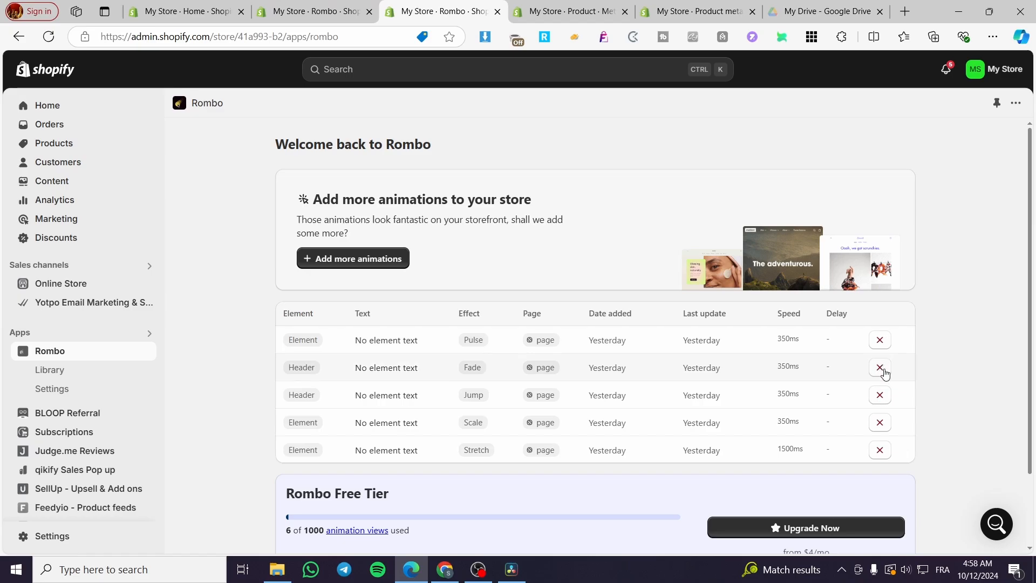
scroll(839, 439, "down", 2)
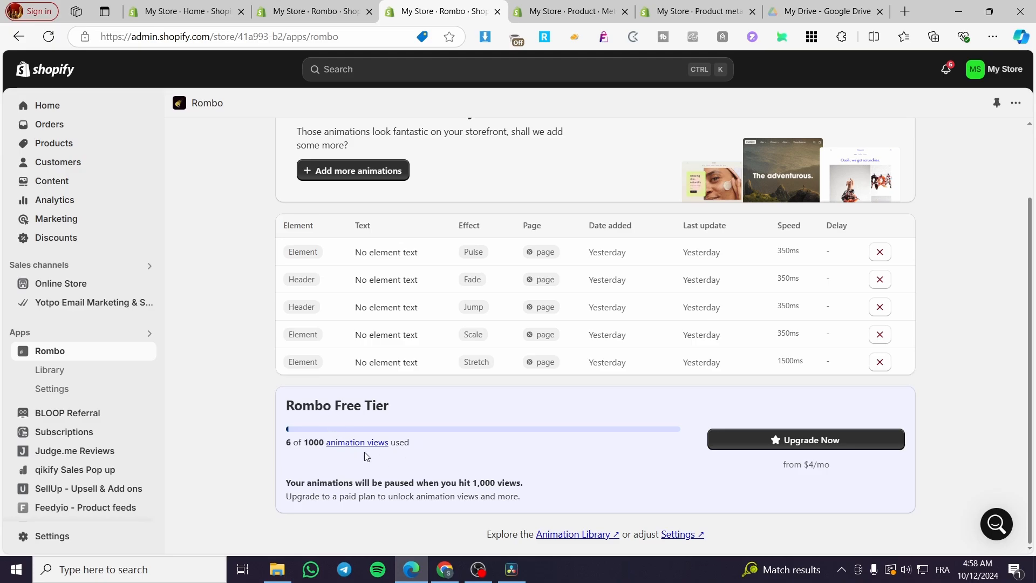
Preview the Fade, Slide, Shrink, Expand and Float load effects in Rombo's Animation Library
left_click(59, 371)
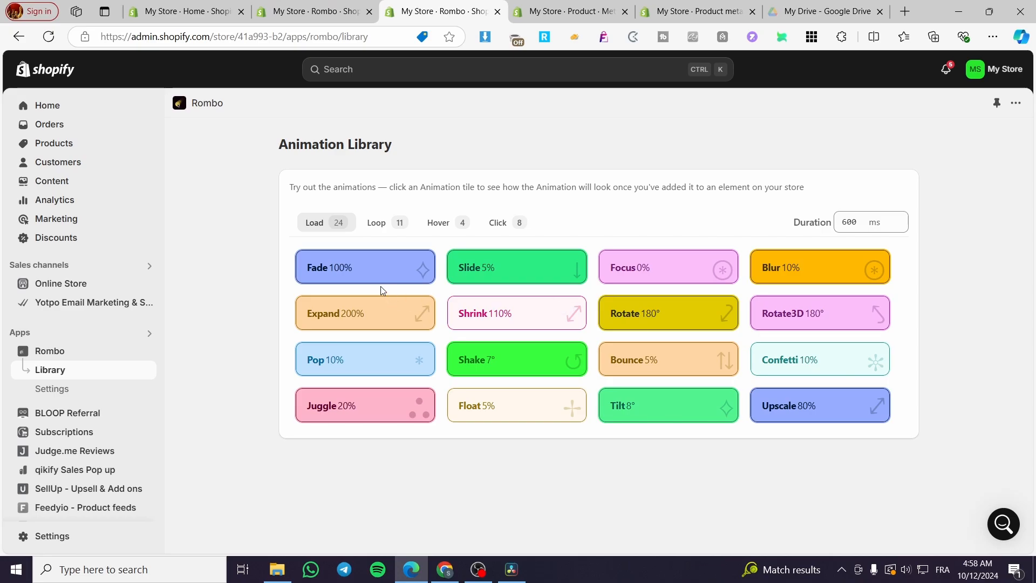
left_click(361, 275)
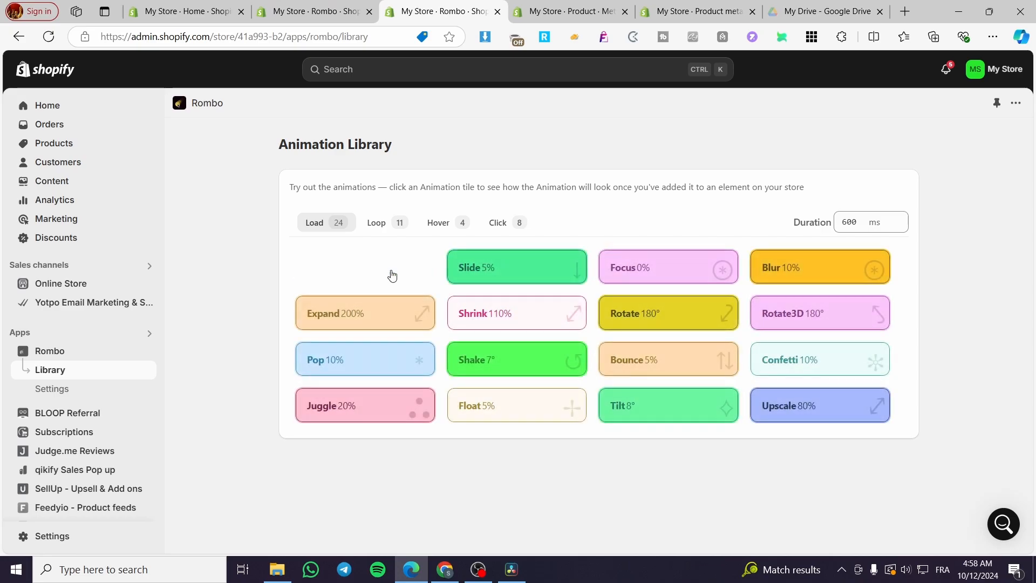
left_click(536, 271)
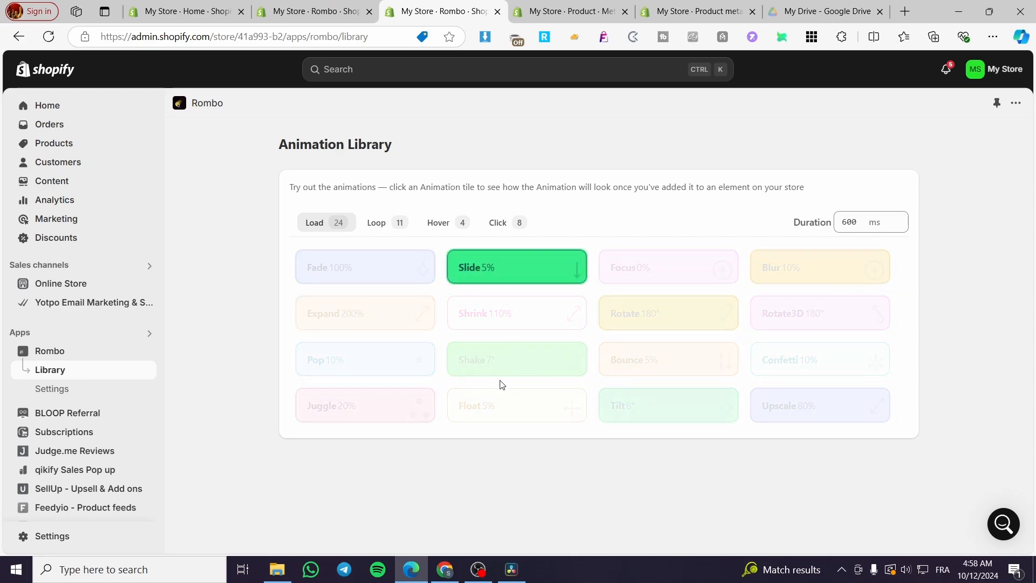
left_click(527, 314)
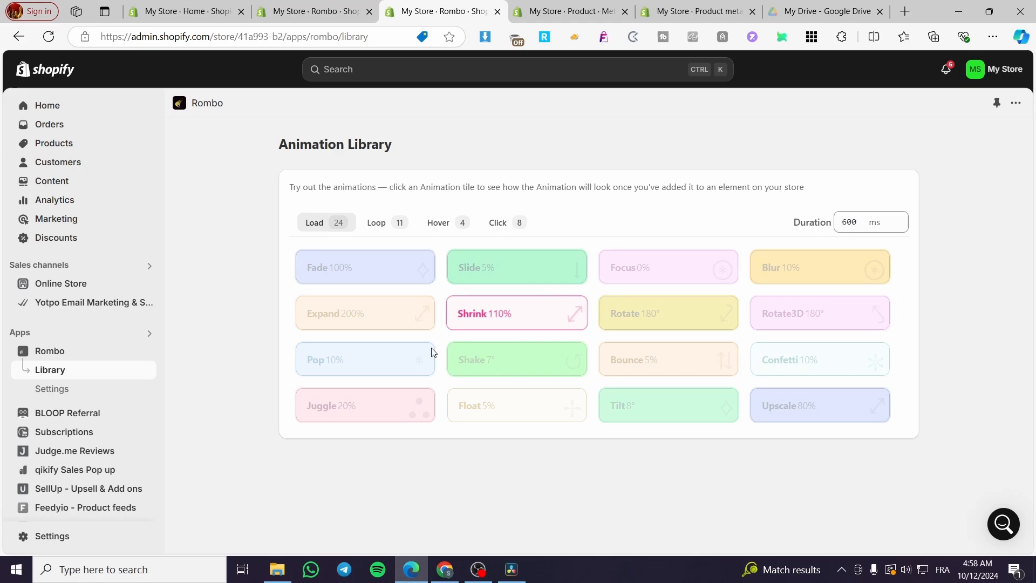
left_click(363, 320)
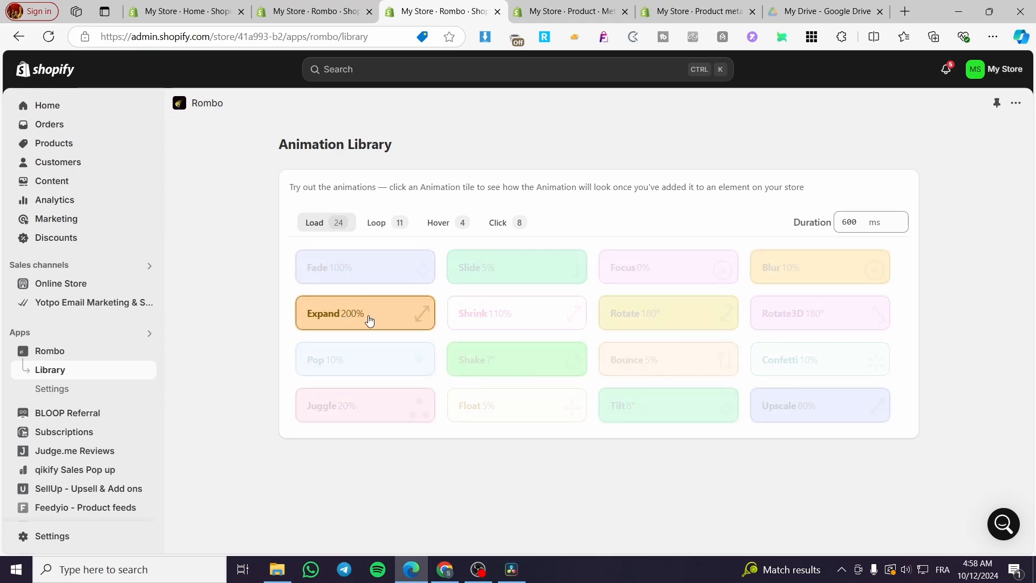
left_click(395, 327)
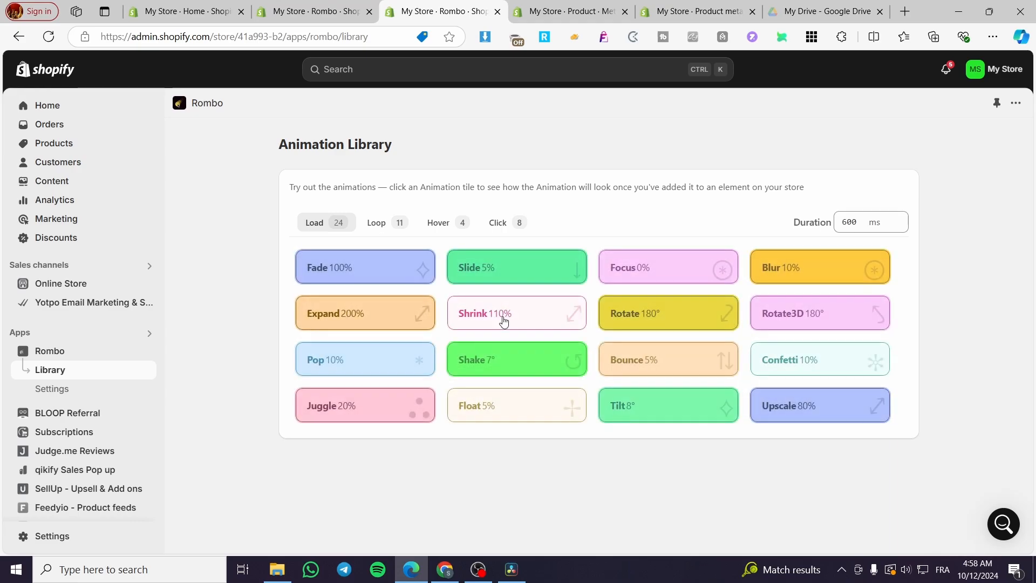
left_click(504, 319)
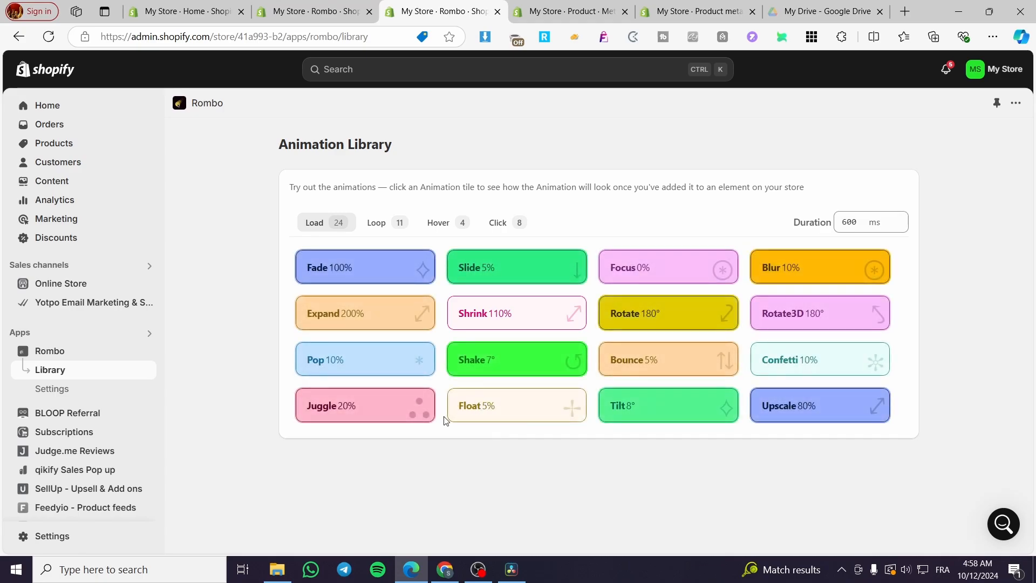
left_click(546, 408)
Preview the Bounce load effect with a 300 ms duration and the Float effect with 900 ms
left_click(846, 223)
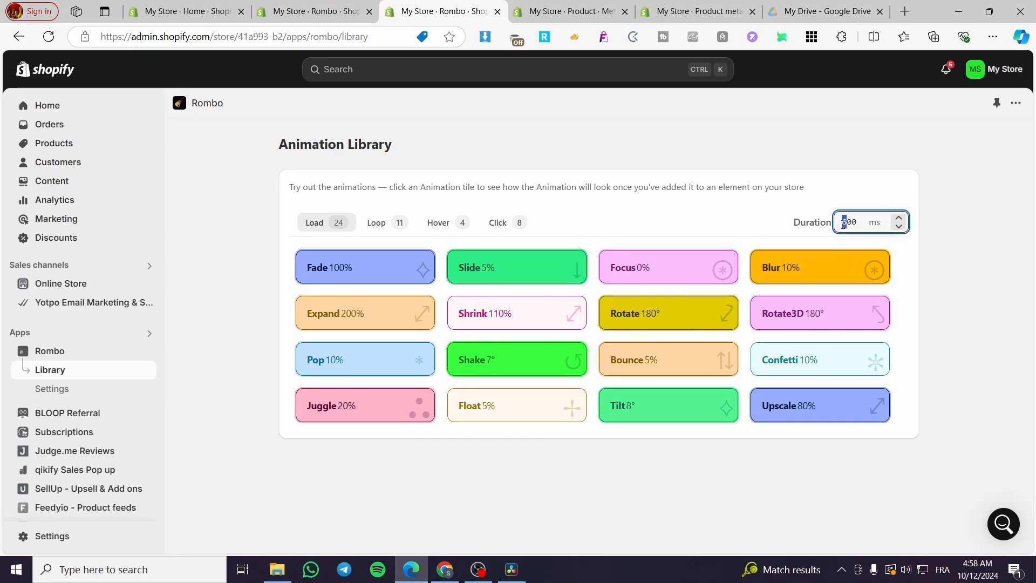
left_click(941, 249)
left_click(667, 368)
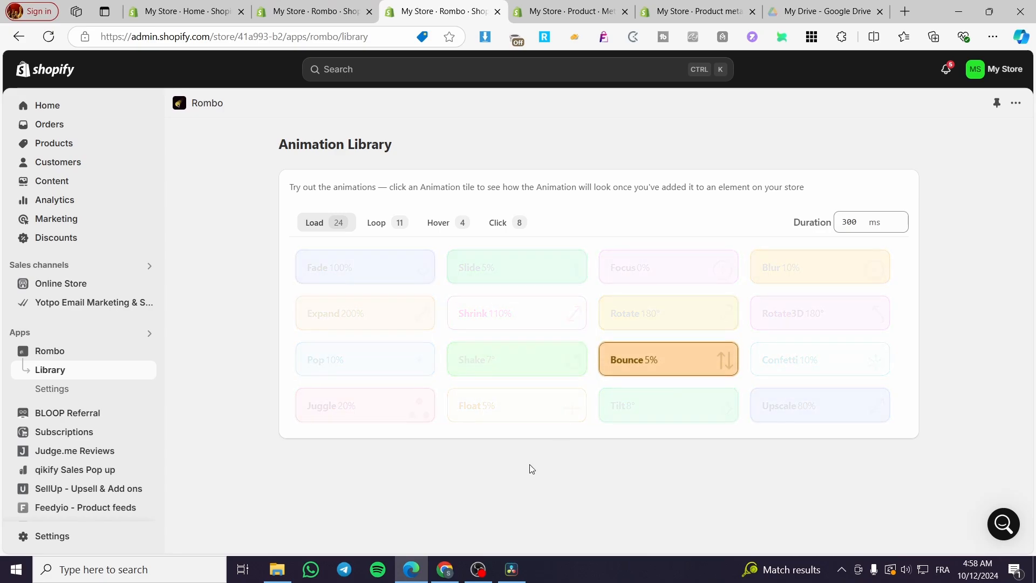
left_click(845, 221)
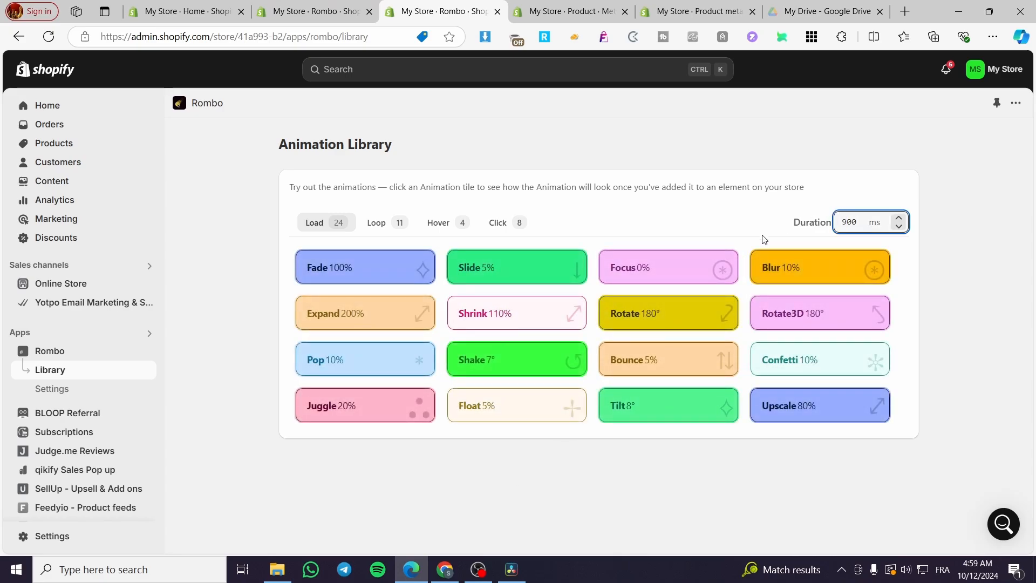
left_click(553, 415)
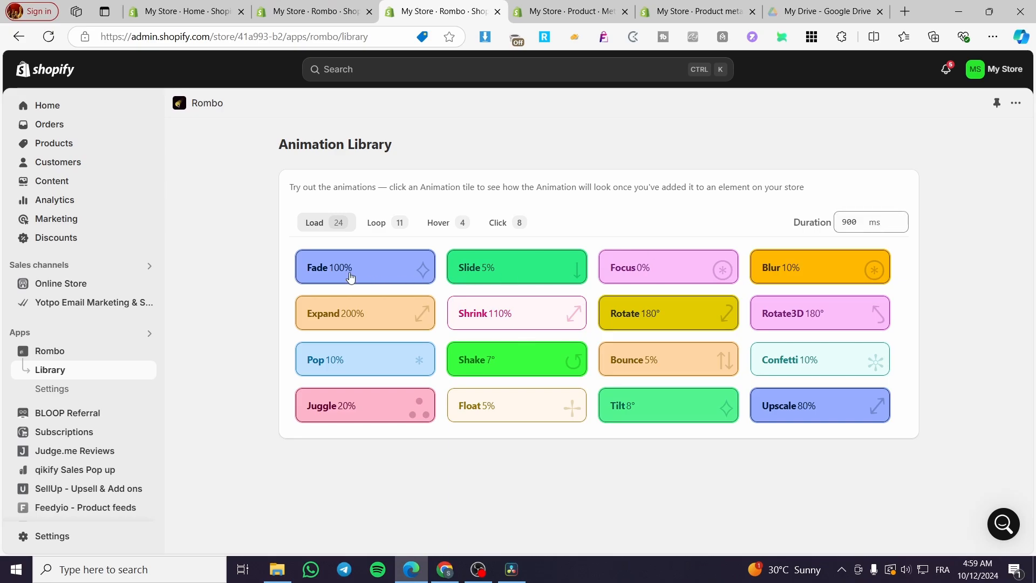
Preview the Pulse, Wobble, Seesaw, Jump and Stopmo effects among the library's loop animations
left_click(384, 224)
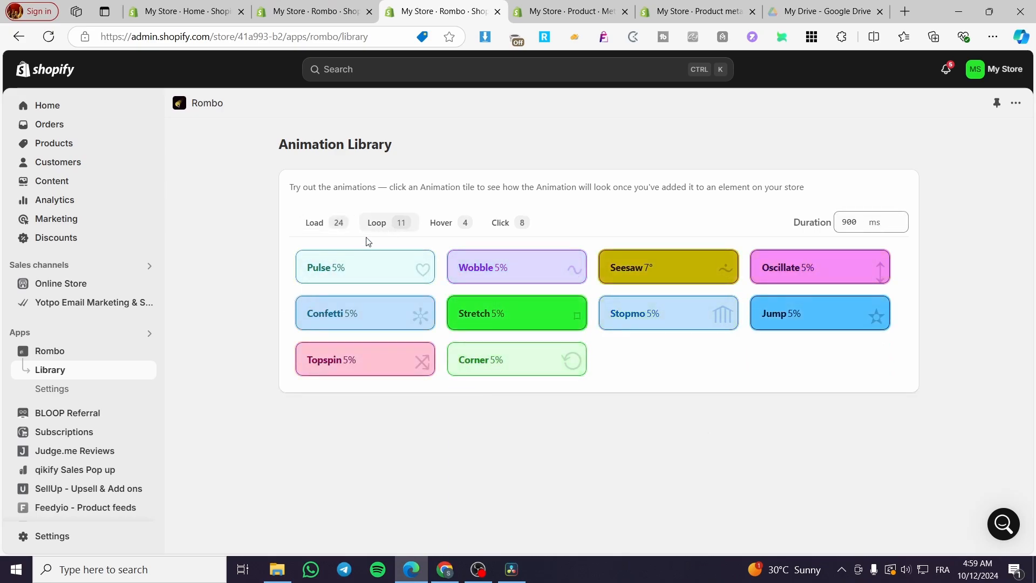
left_click(317, 277)
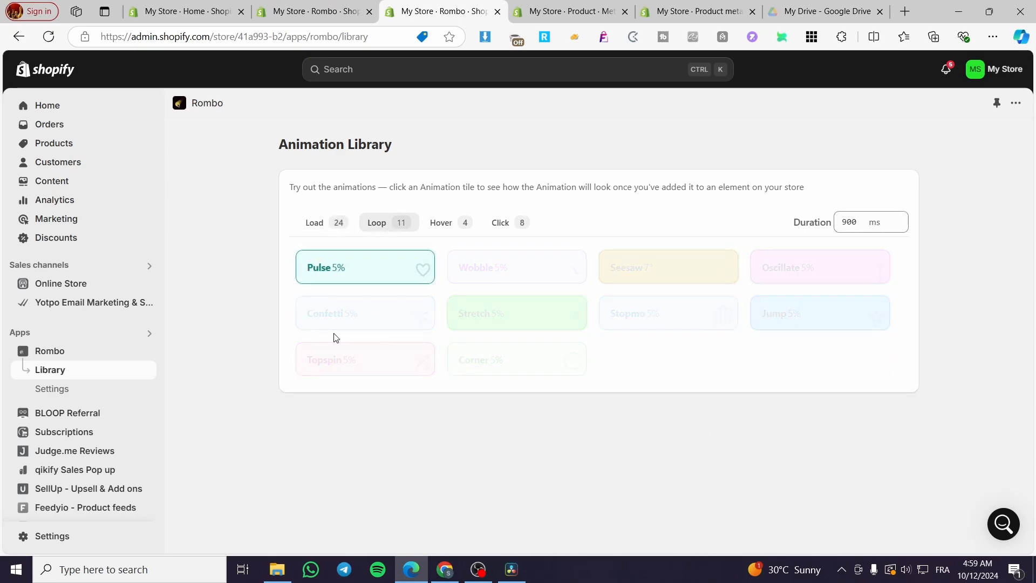
left_click(518, 266)
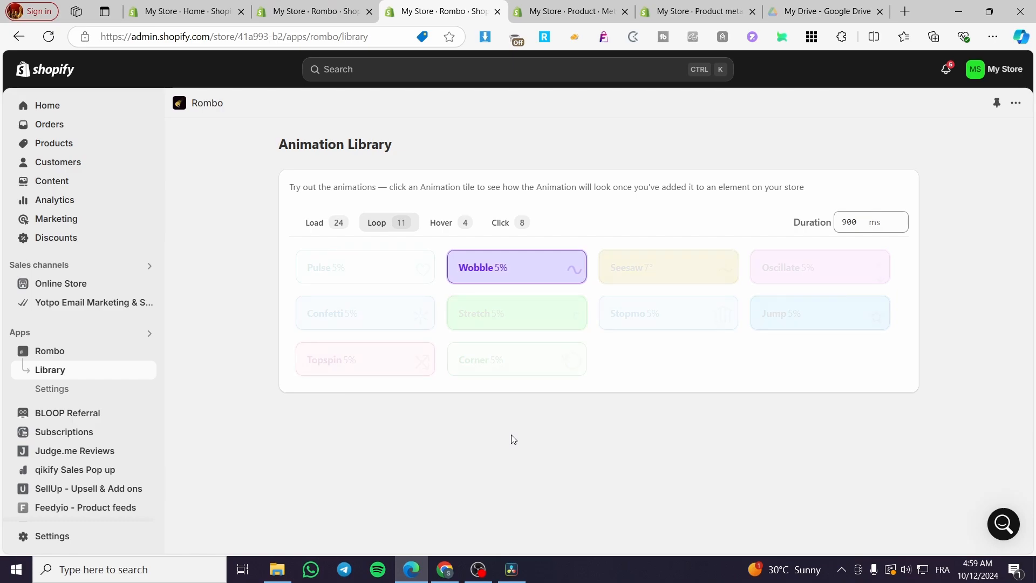
left_click(662, 274)
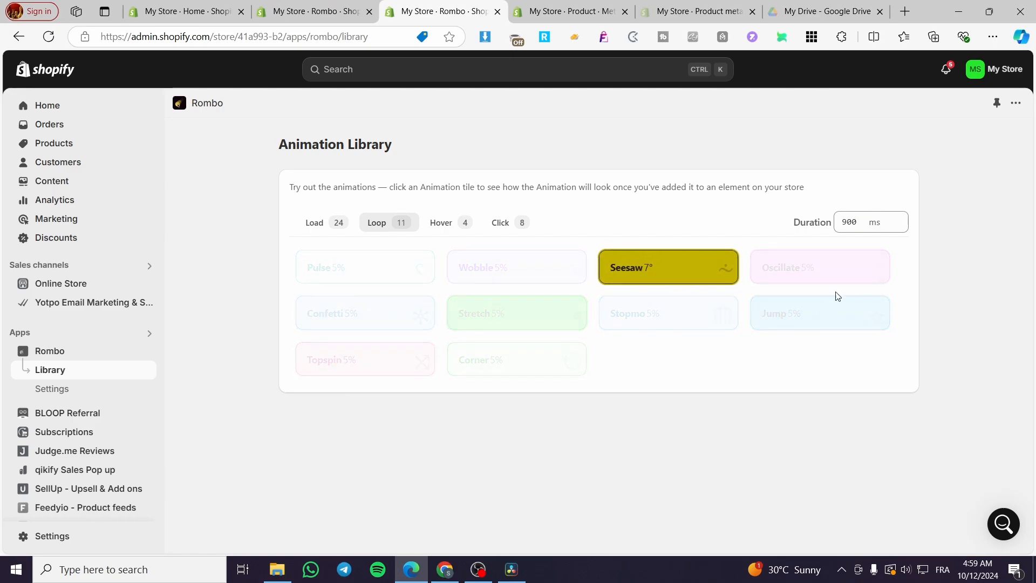
left_click(852, 320)
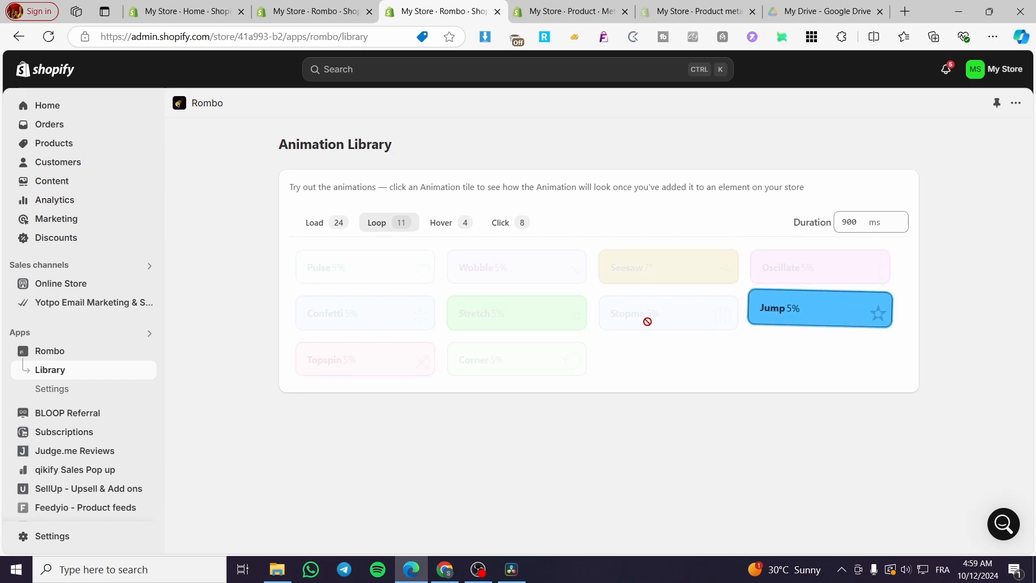
left_click(667, 320)
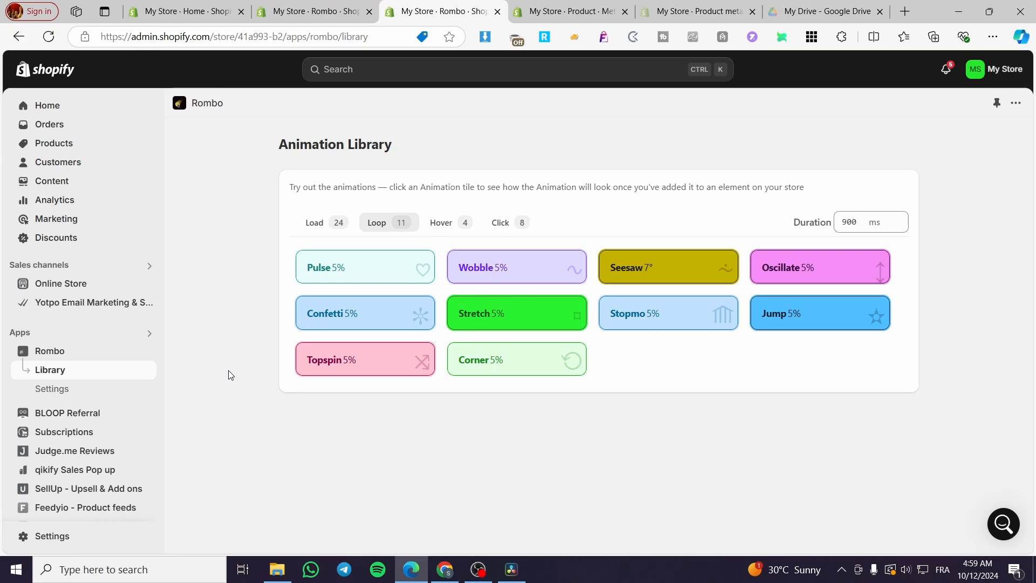
Return to Rombo's dashboard and reopen the theme editor to add more animations
left_click(63, 352)
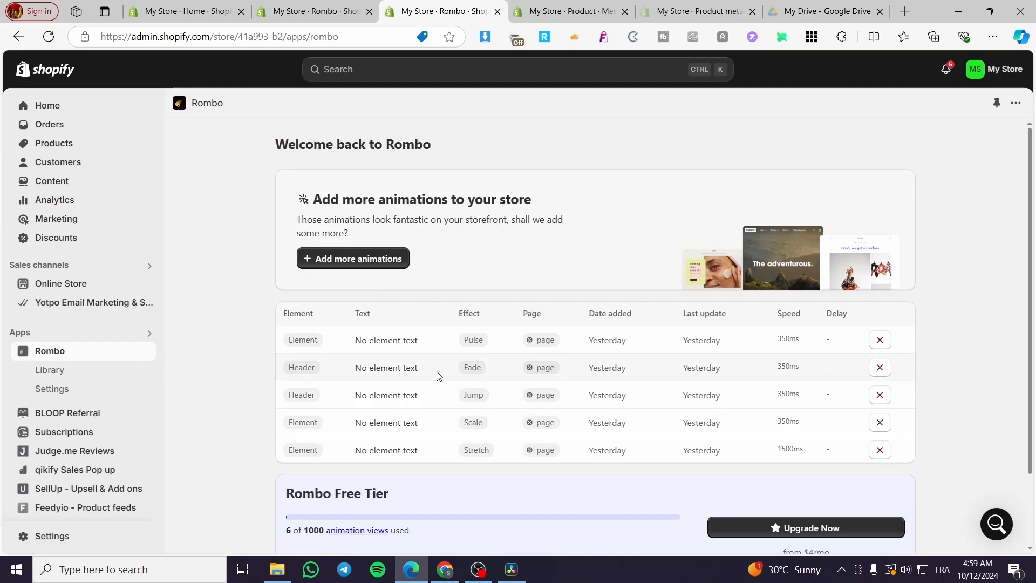
left_click(347, 260)
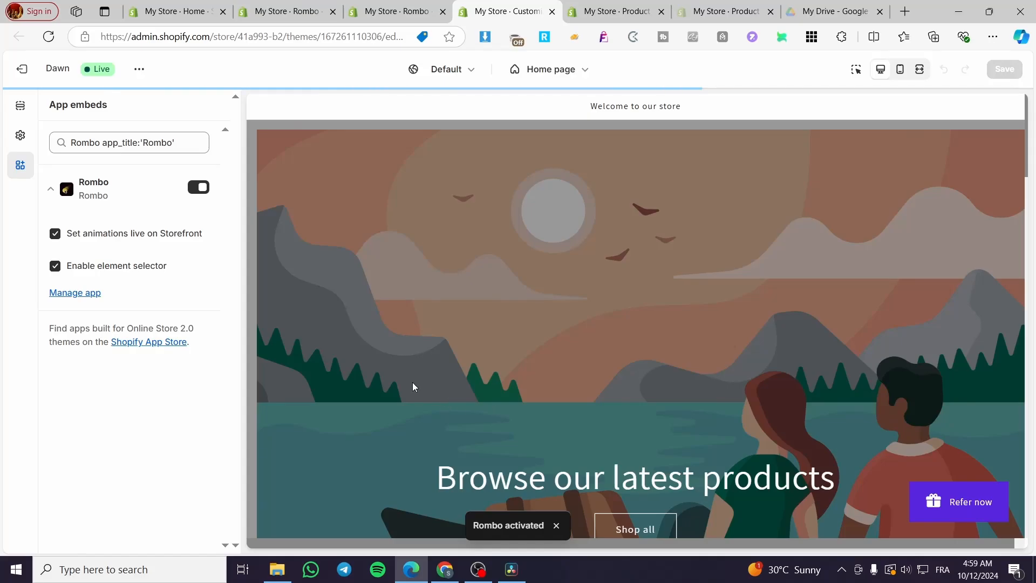
Play the Pop effect at 10% and 1000 ms on load for the home page's hero banner
left_click(636, 367)
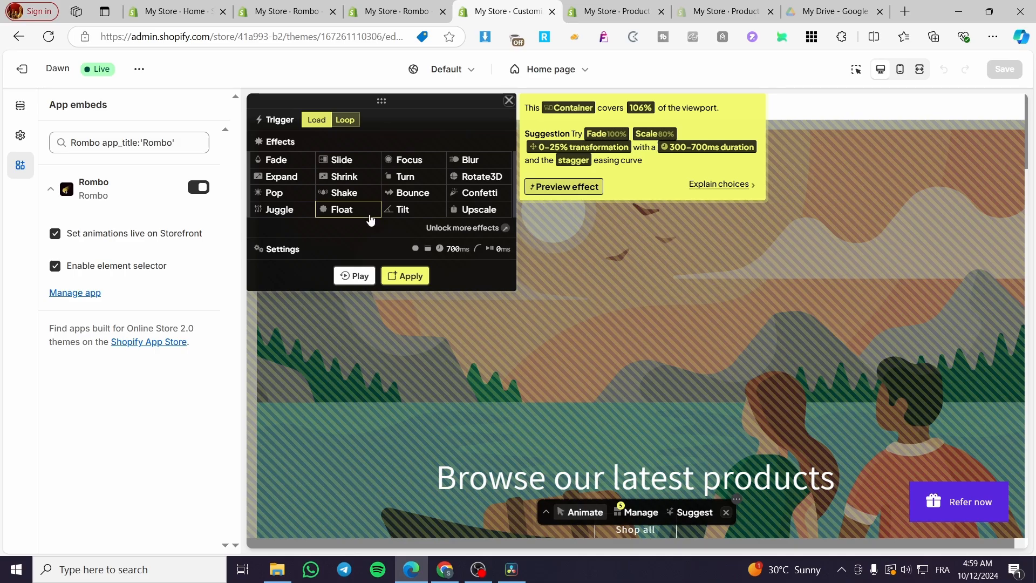
left_click(280, 194)
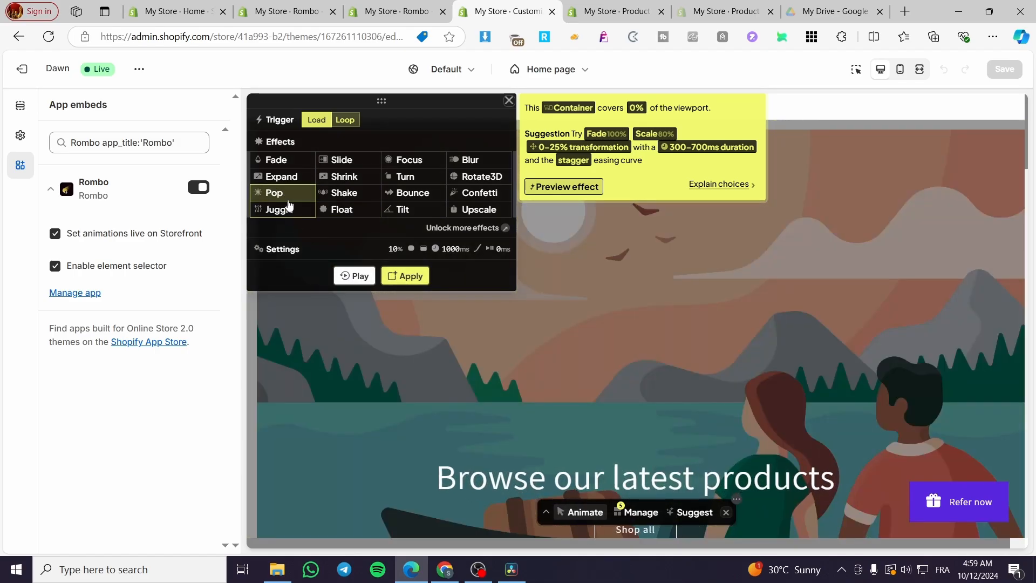
scroll(642, 501, "down", 1)
scroll(642, 501, "down", 2)
left_click(354, 141)
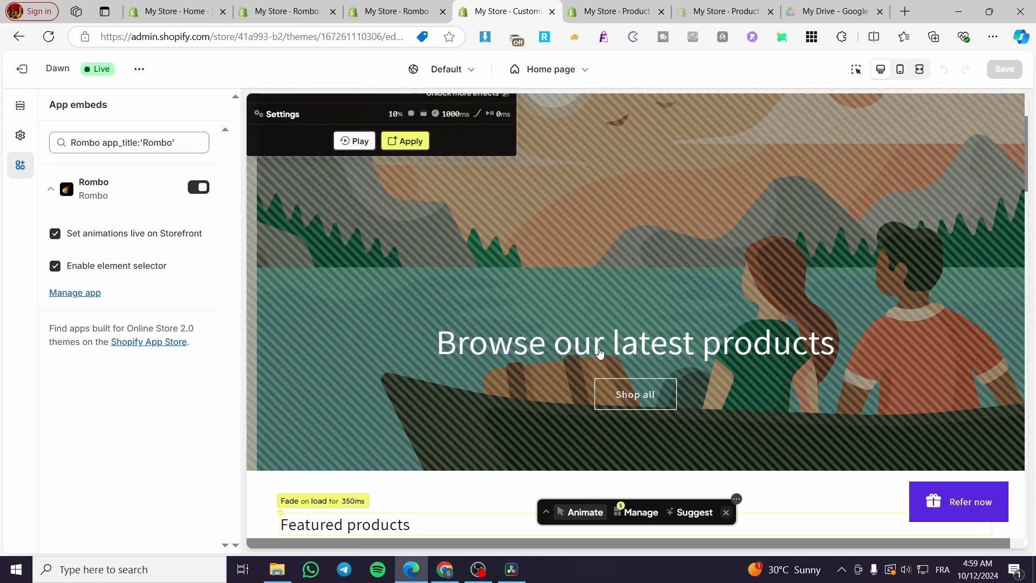
scroll(610, 378, "up", 1)
scroll(782, 290, "up", 1)
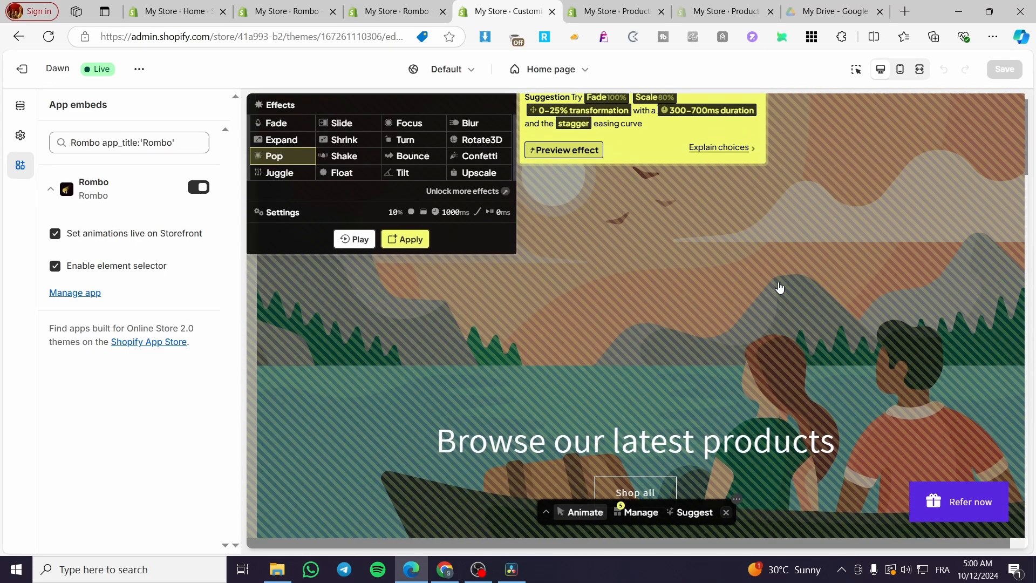
Try the Float and Tilt load effects on the announcement bar and set the duration to 1300 ms
left_click(885, 110)
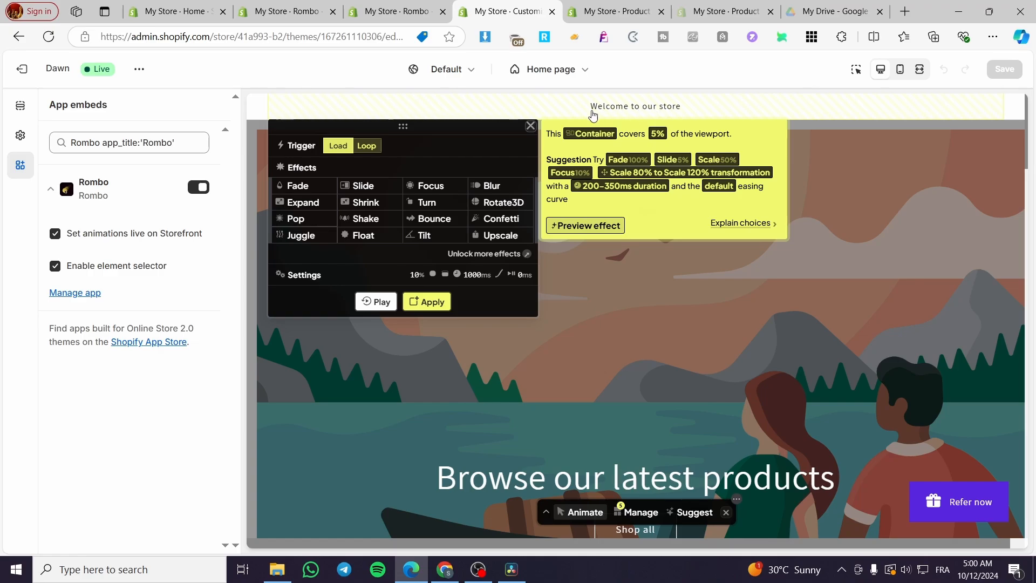
left_click(356, 235)
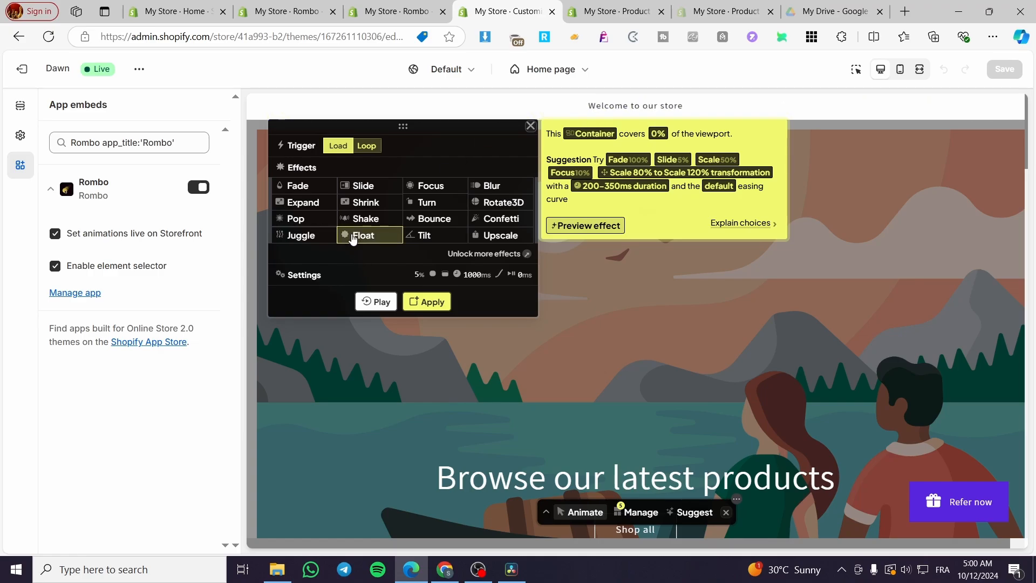
left_click(421, 237)
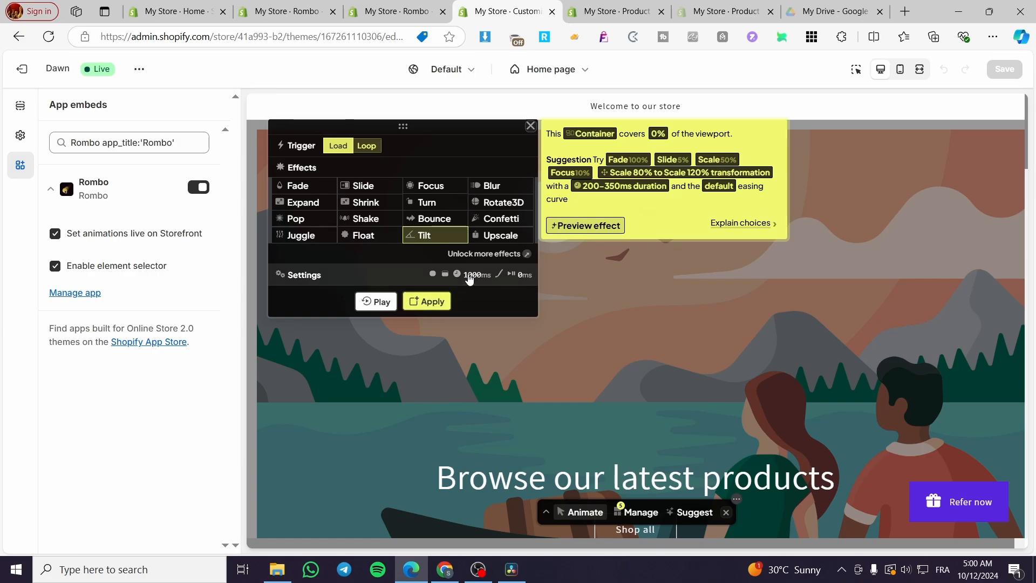
left_click(467, 274)
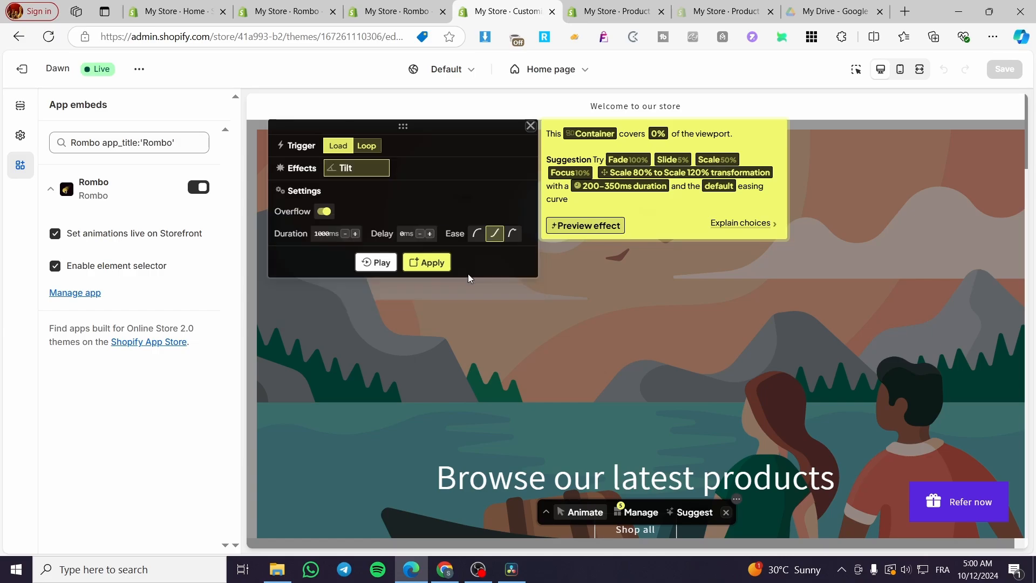
left_click(345, 234)
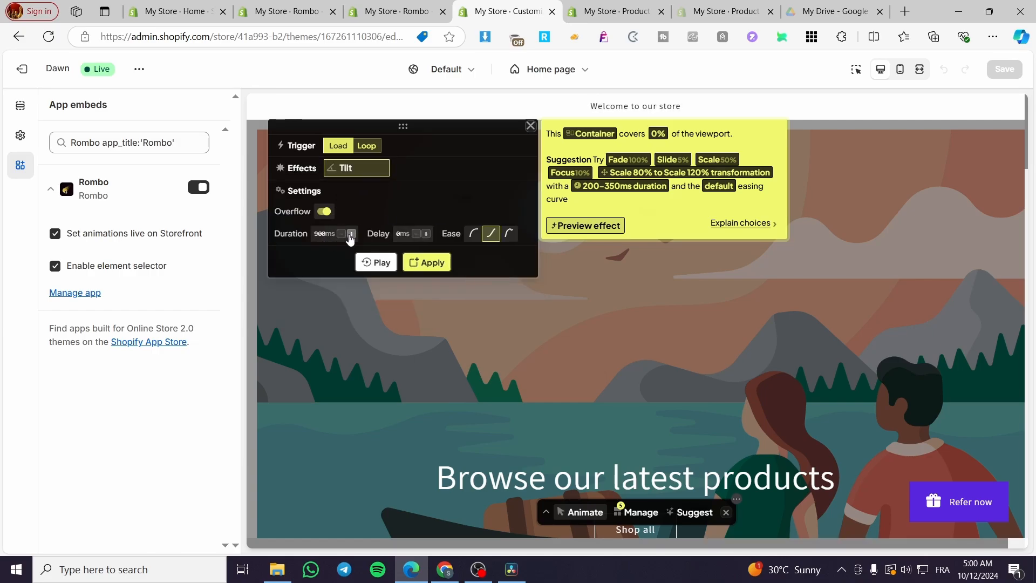
left_click(351, 235)
left_click(355, 234)
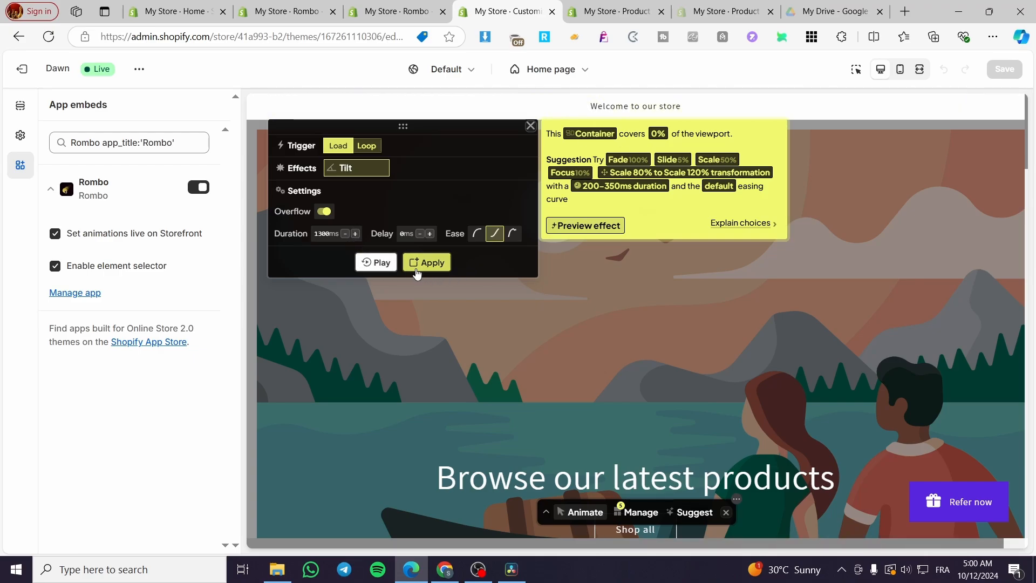
Switch the announcement bar's trigger to Loop, preview Oscillate and select the Jump effect
left_click(372, 146)
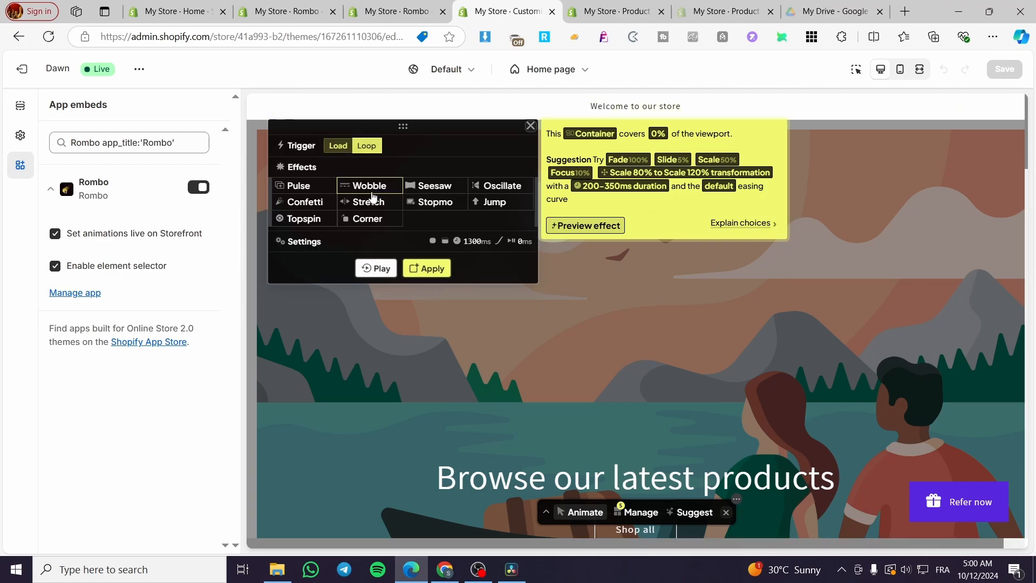
left_click(502, 185)
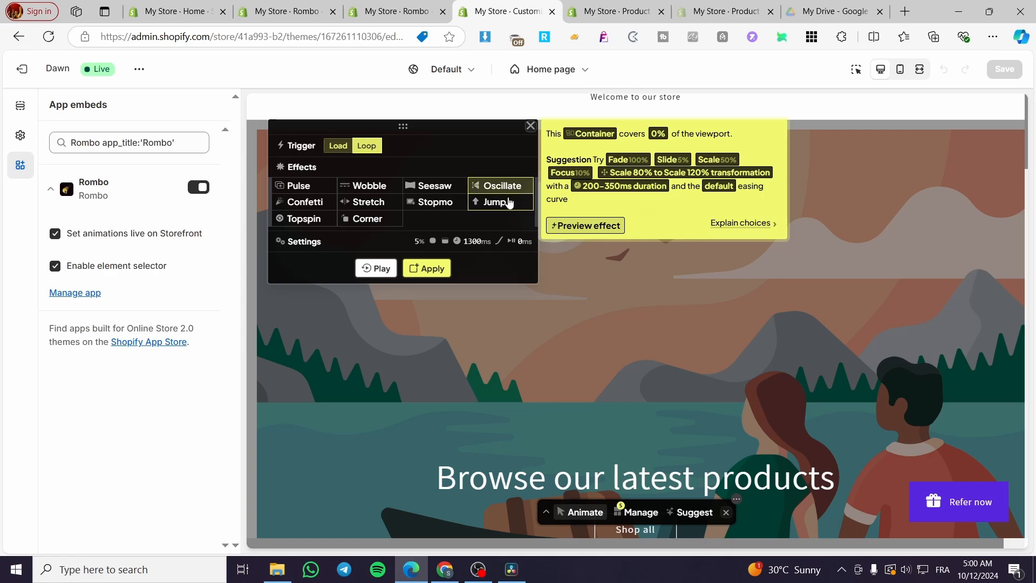
left_click(509, 202)
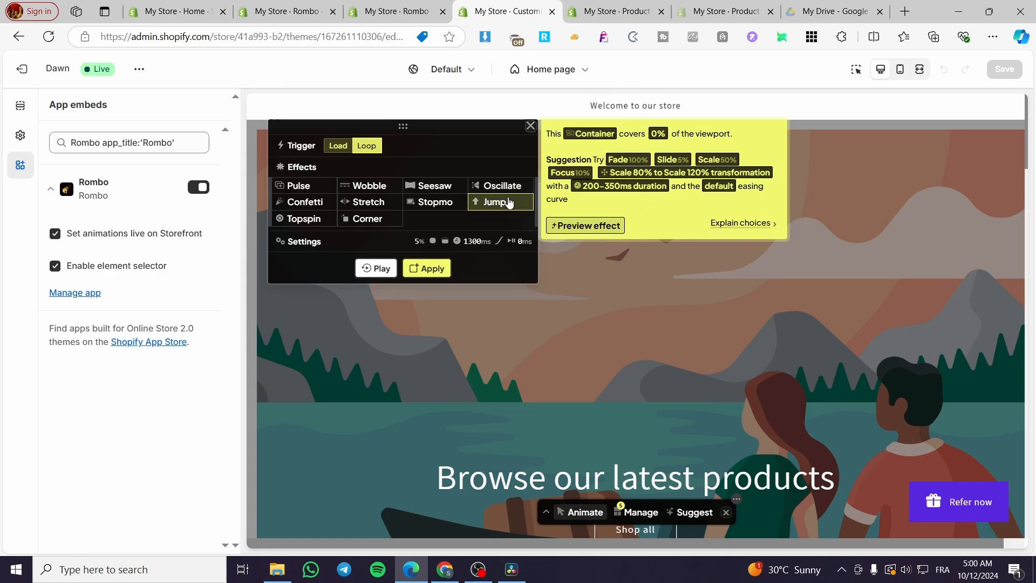
Preview the Topspin, Corner, Confetti and Pulse loop effects on the announcement bar
left_click(317, 224)
left_click(354, 221)
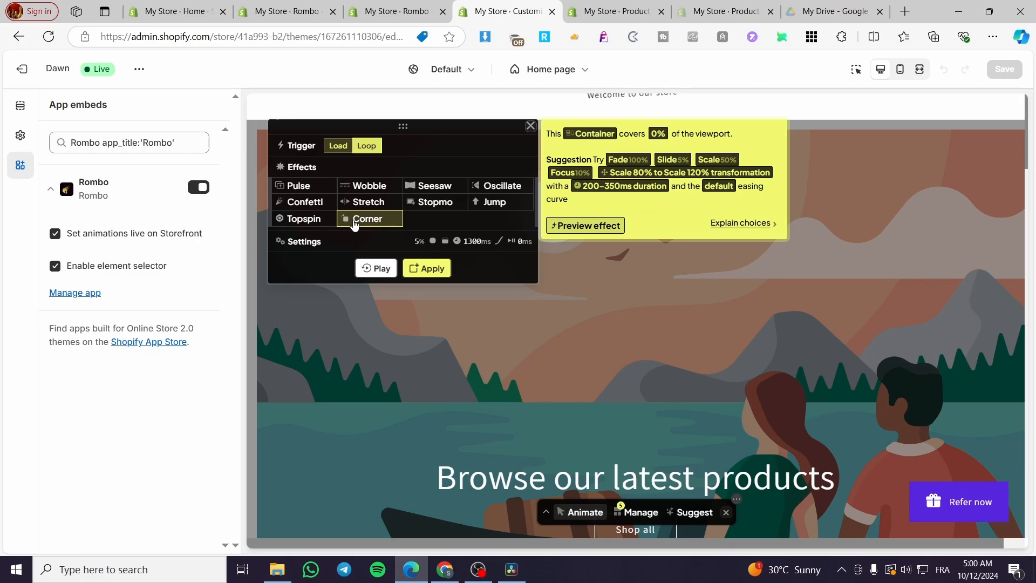
left_click(315, 202)
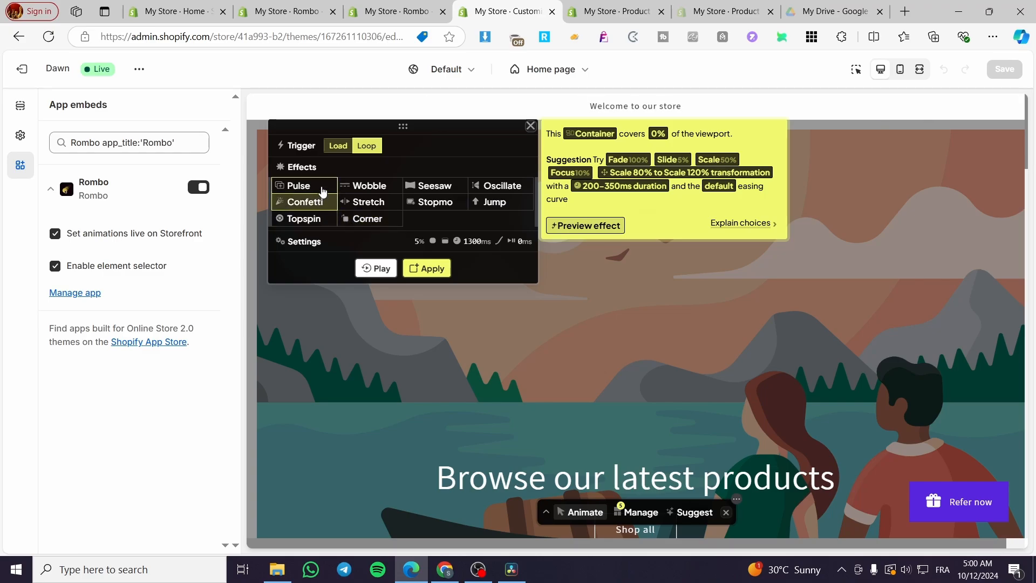
left_click(322, 191)
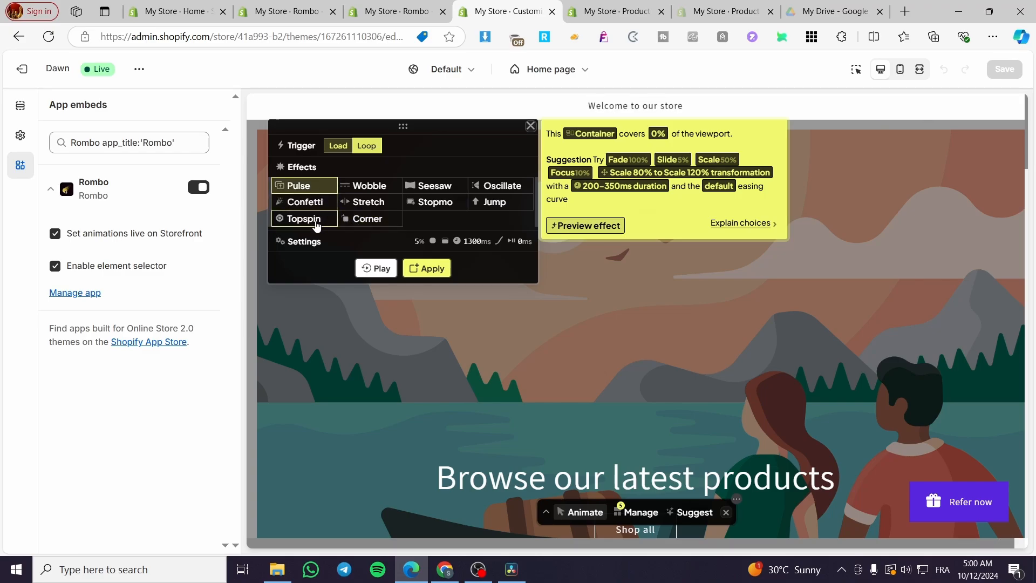
Apply the Topspin loop effect to the announcement bar at 5% and 1300 ms, and try the three easing curves
left_click(317, 224)
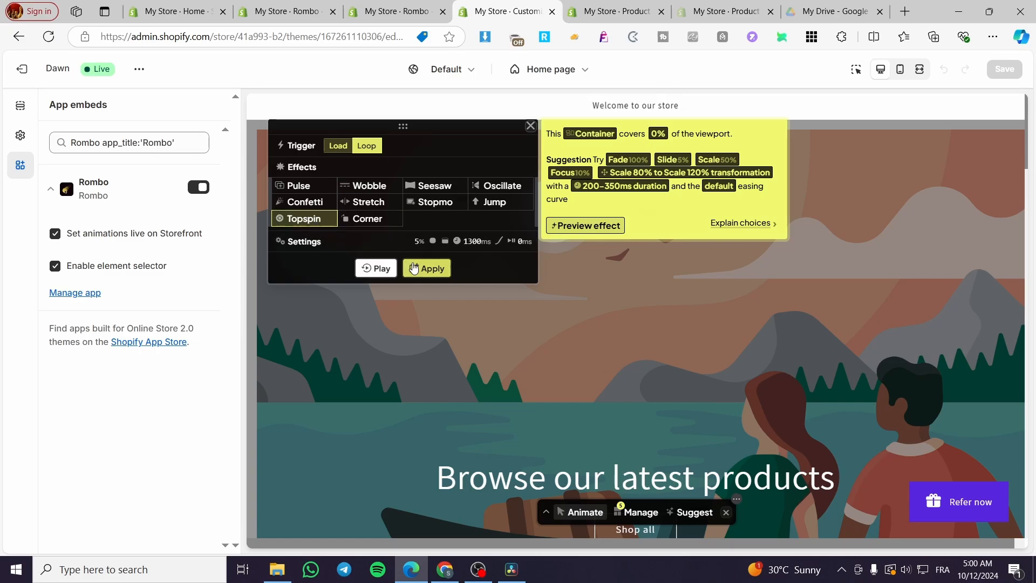
left_click(429, 272)
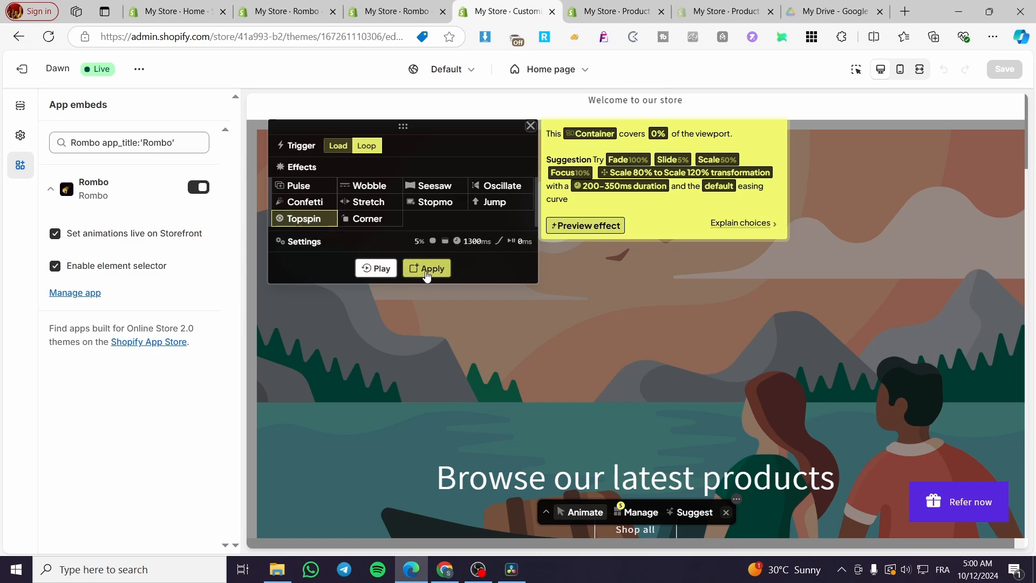
left_click(445, 237)
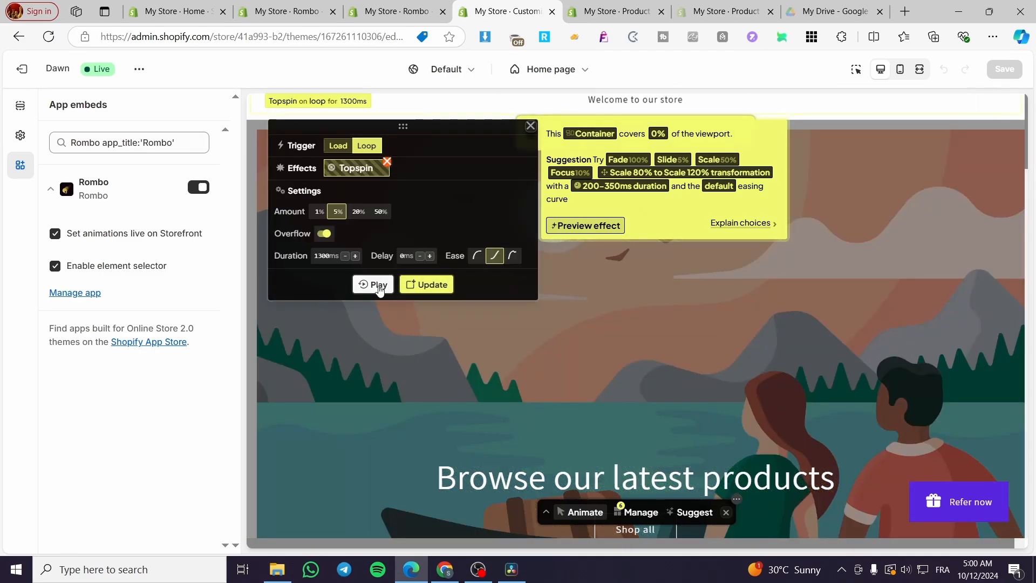
left_click(476, 256)
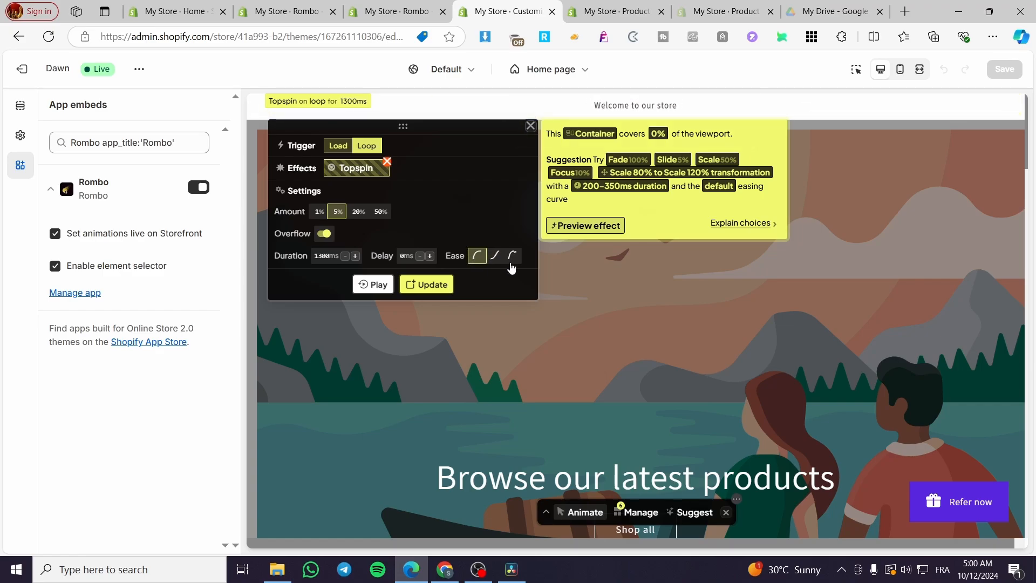
left_click(512, 257)
left_click(492, 259)
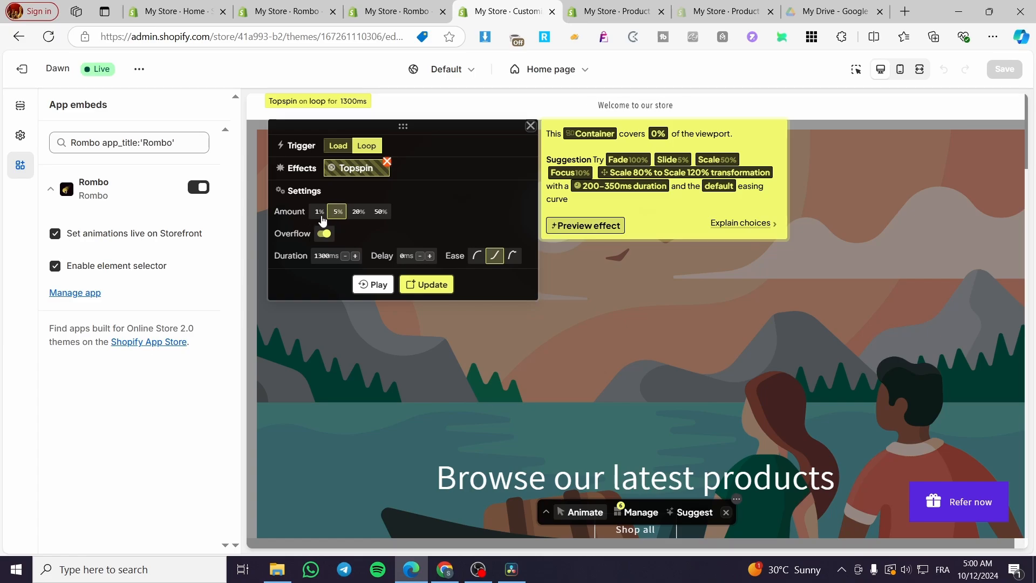
Remove the Topspin animation from the announcement bar and close the animation settings
left_click(362, 171)
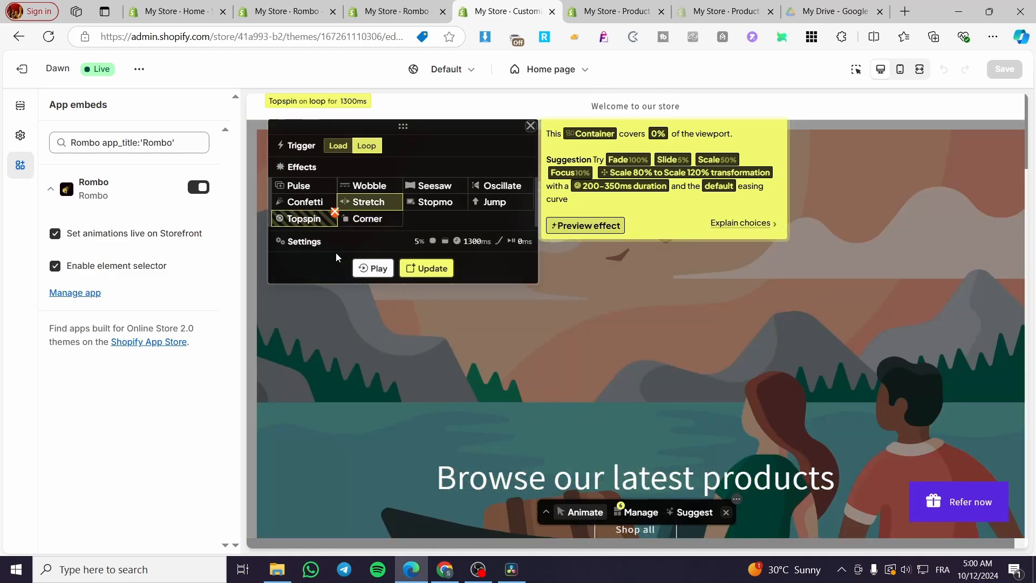
left_click(348, 213)
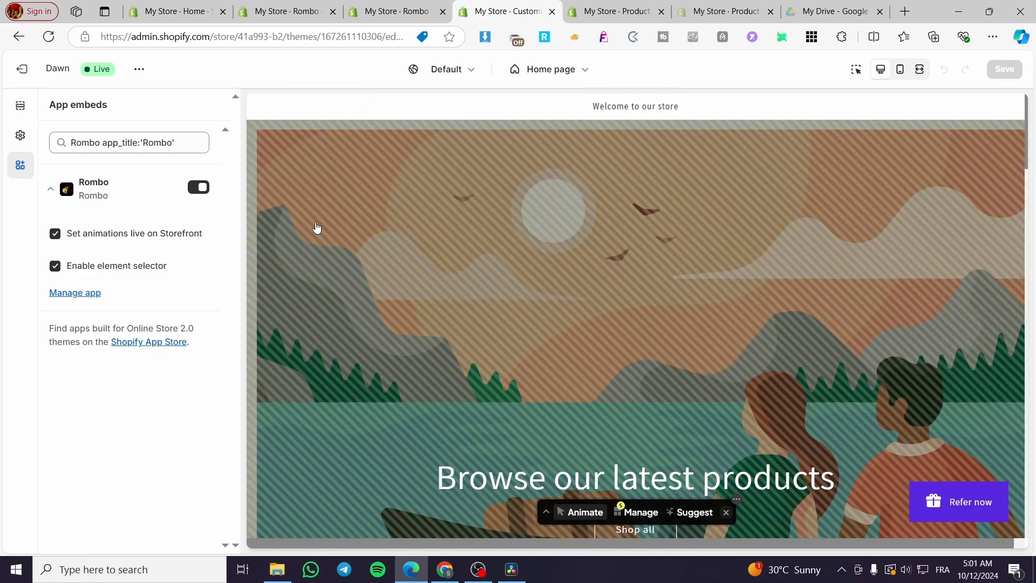
left_click(317, 227)
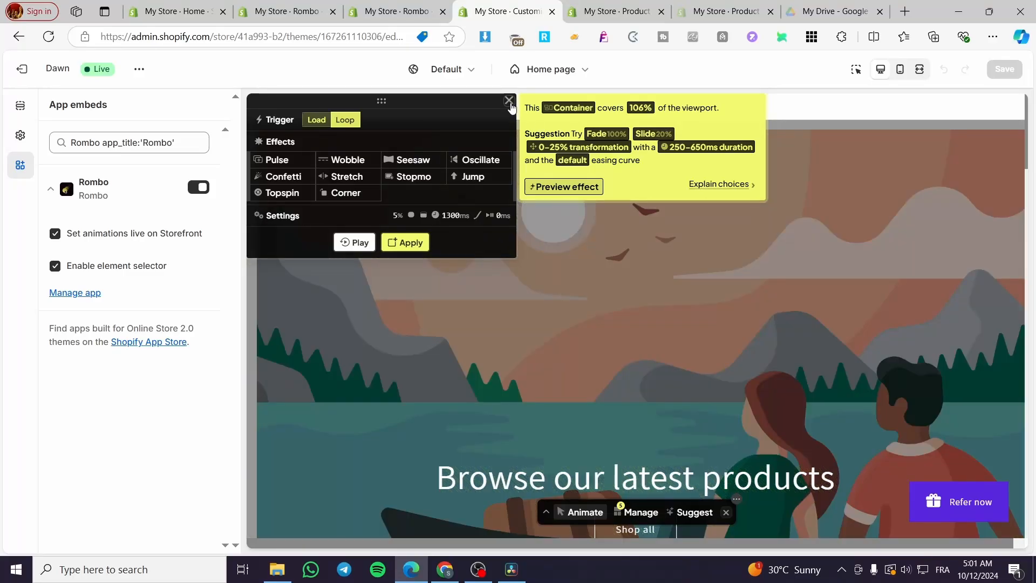
left_click(509, 100)
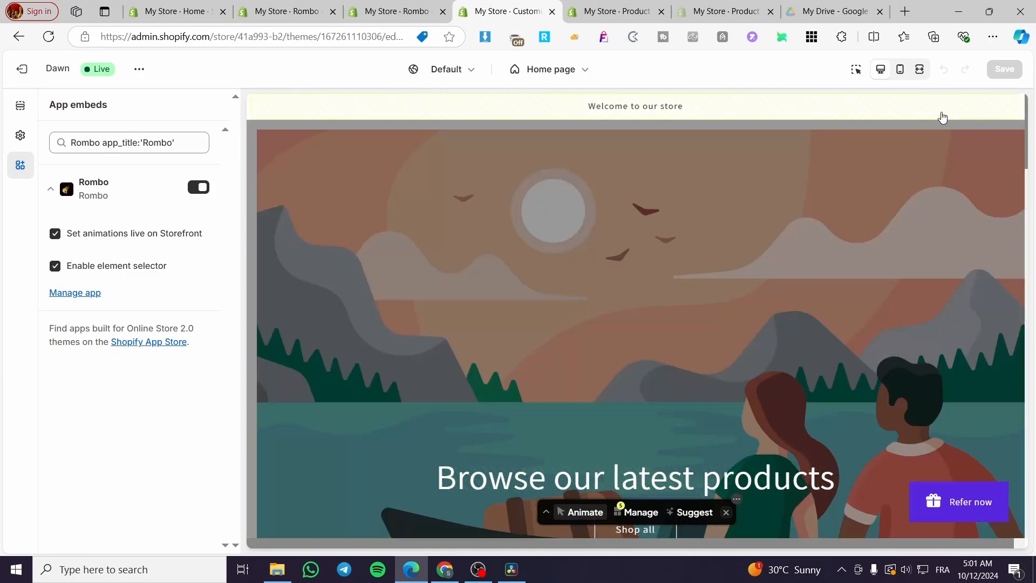